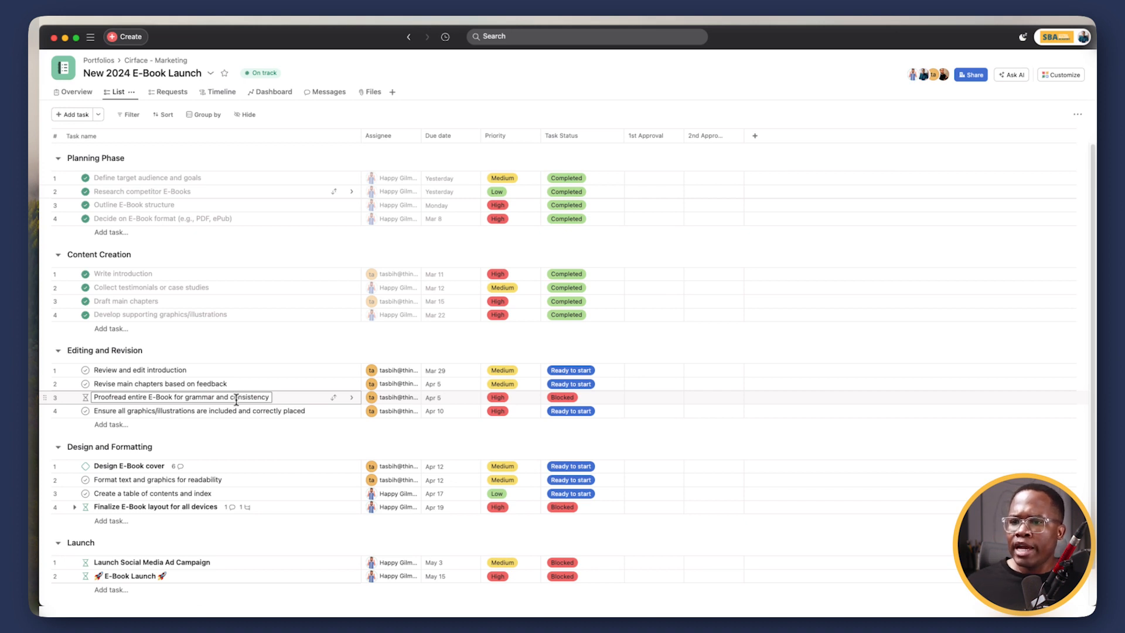
Mark the Design and Formatting tasks for the E-Book cover, text and graphics formatting, and table of contents complete
scroll(75, 459, "down", 1)
left_click(85, 428)
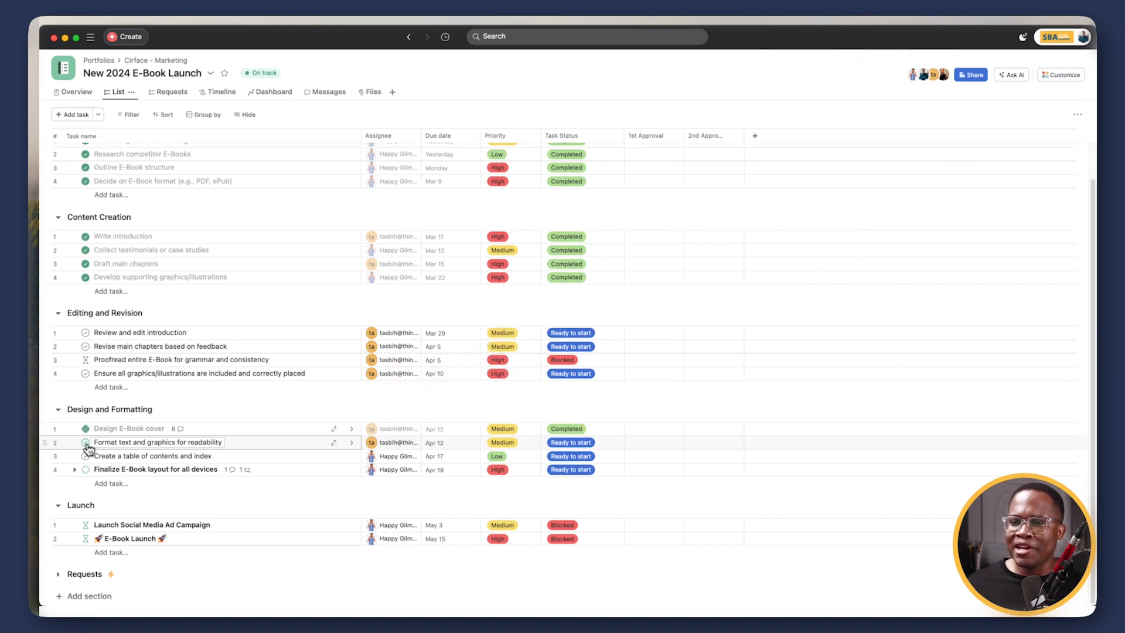
left_click(86, 443)
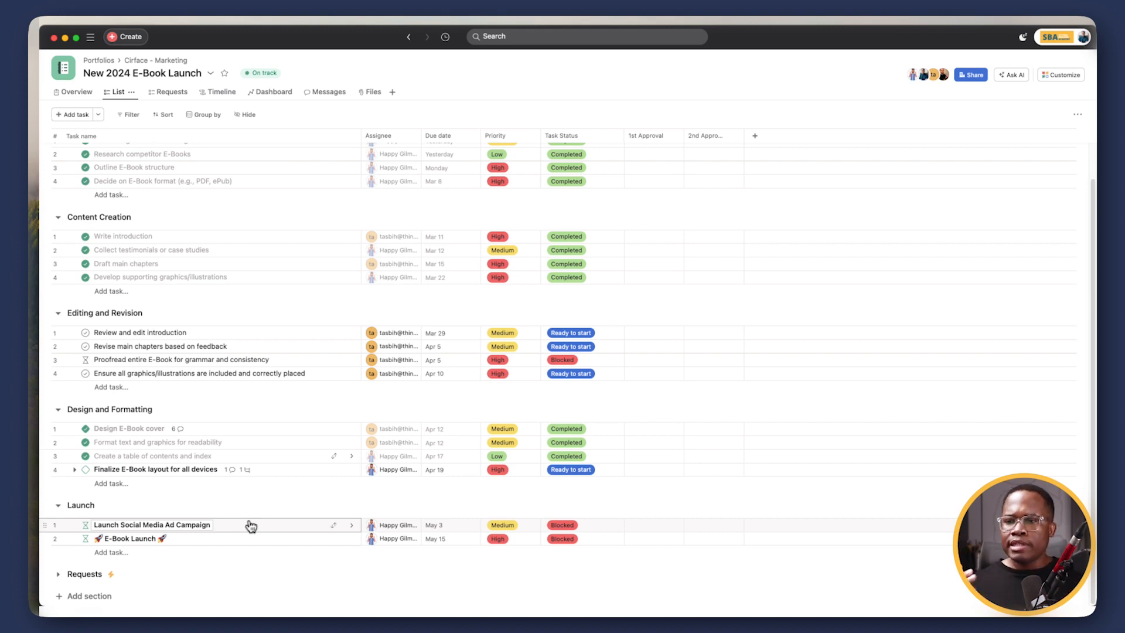
Mark the Editing and Revision tasks for the introduction review, main chapter revision, and graphics/illustrations placement complete
left_click(85, 332)
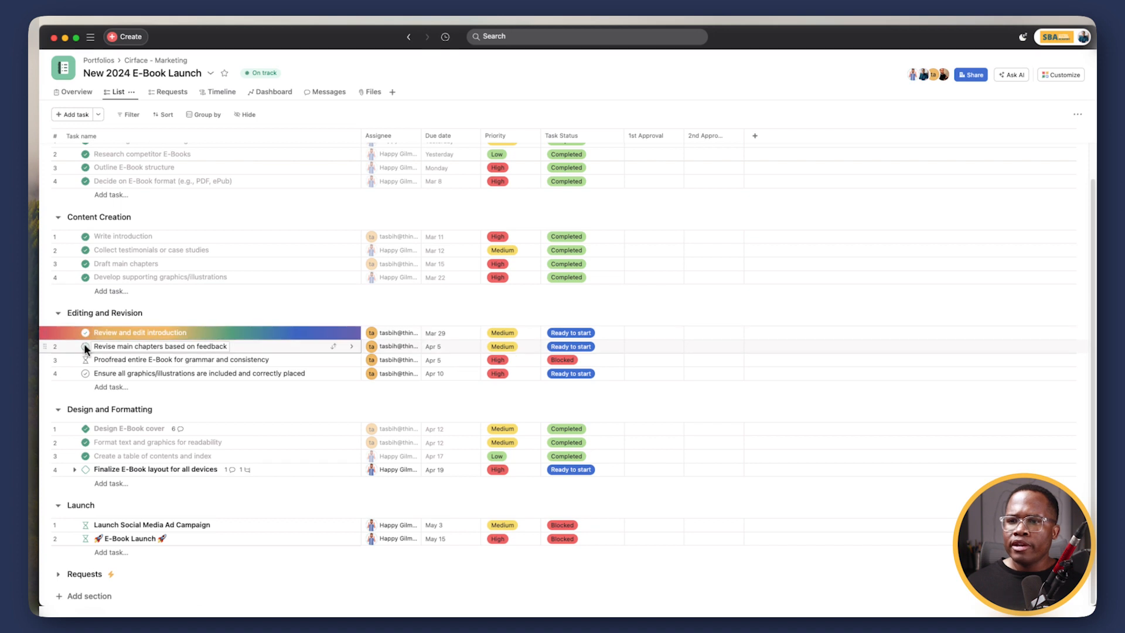
left_click(85, 346)
left_click(85, 373)
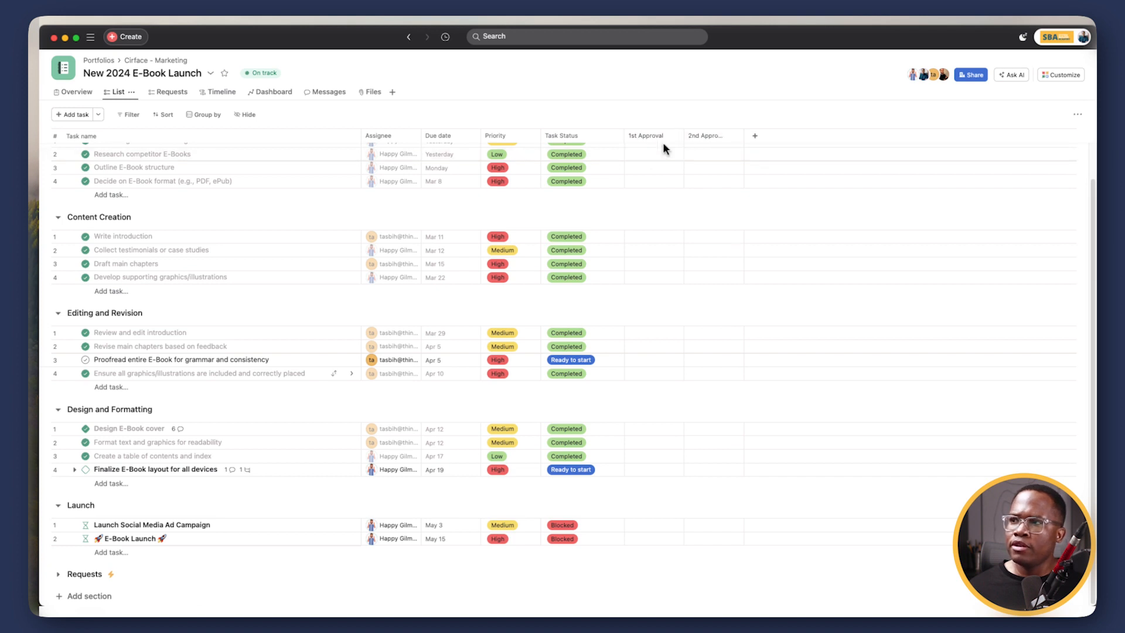
Open the project's 1st Approval rule and examine its Create approvals action and the task variables available for the approval subtask
left_click(1072, 75)
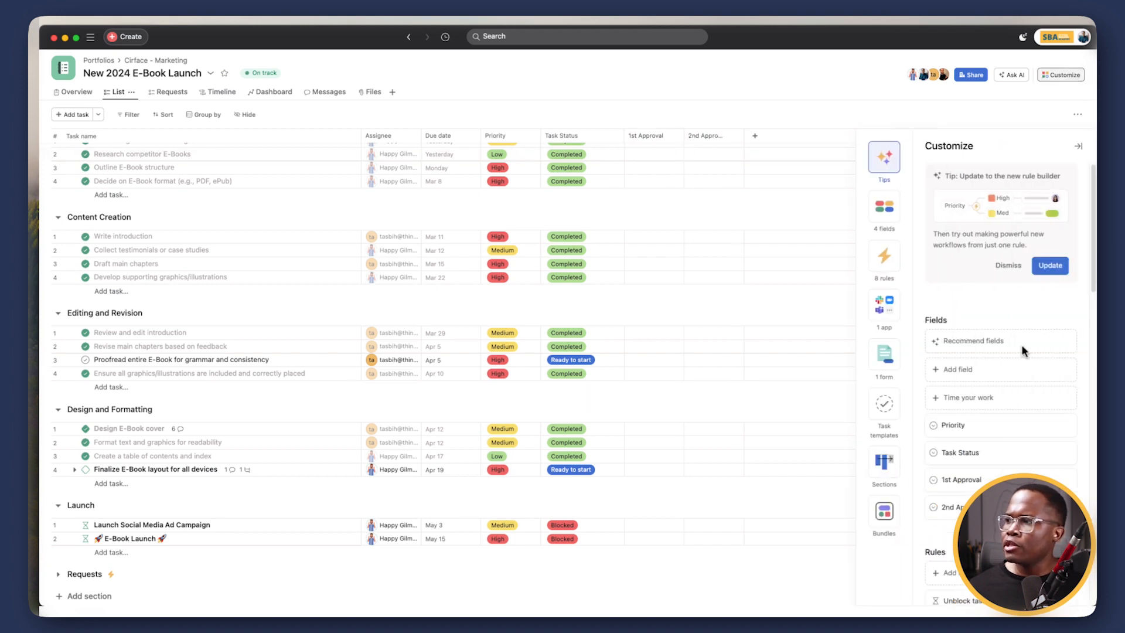
left_click(886, 268)
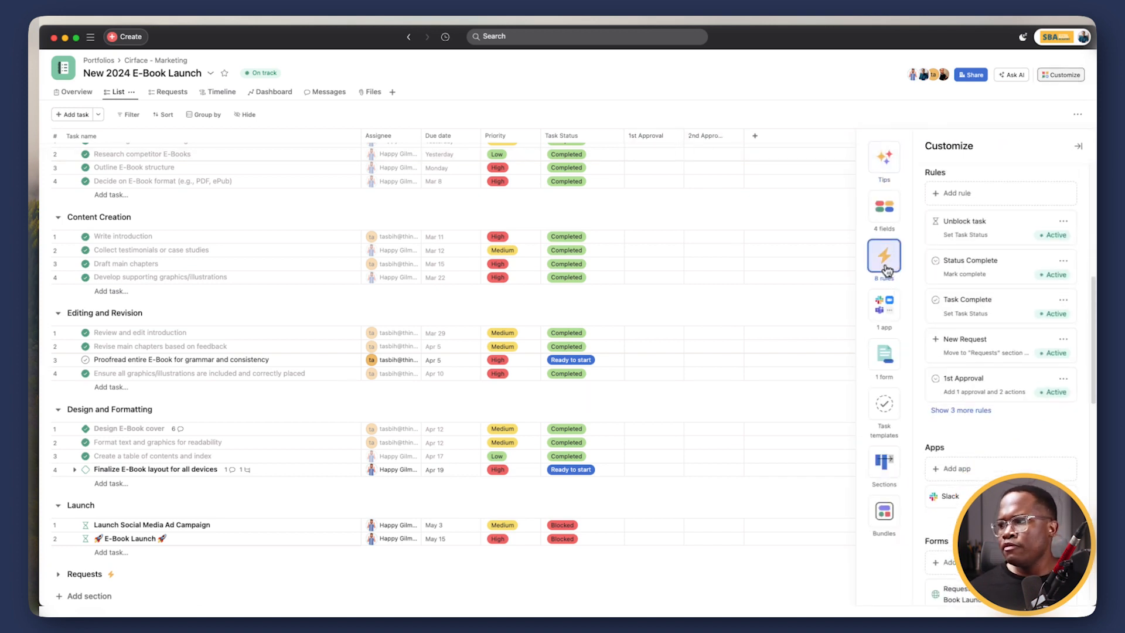
left_click(983, 380)
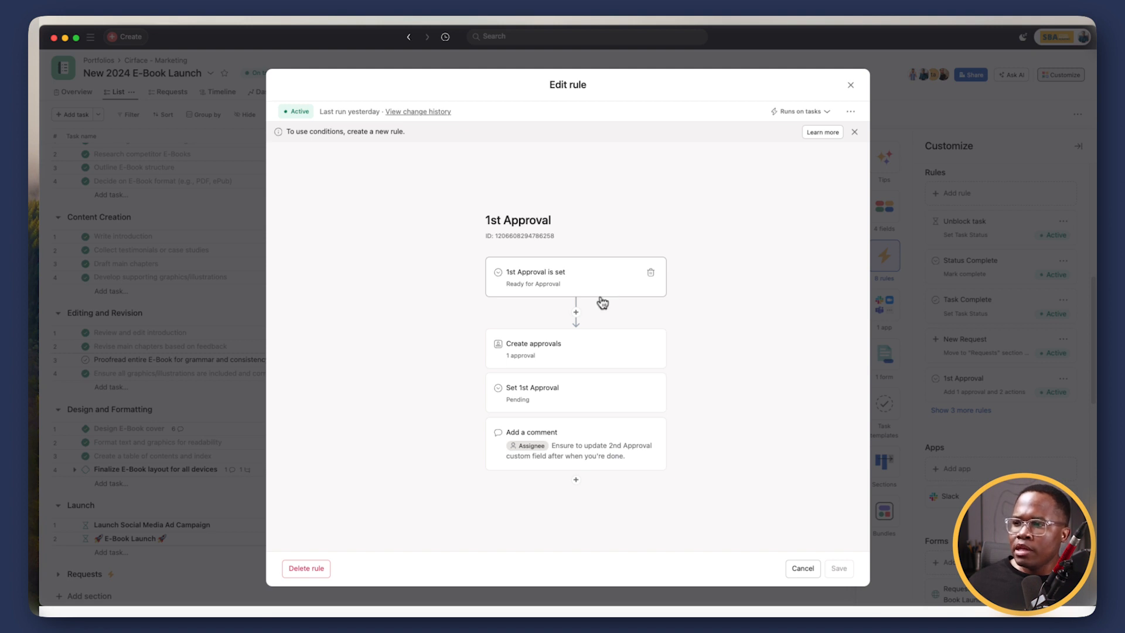
left_click(588, 354)
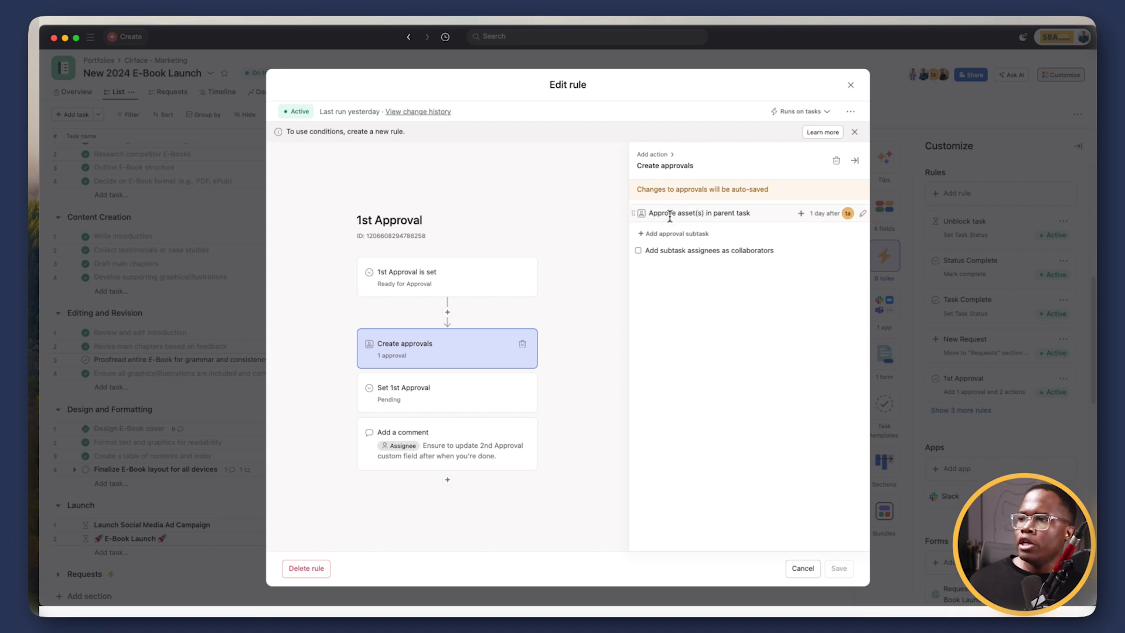
left_click(800, 213)
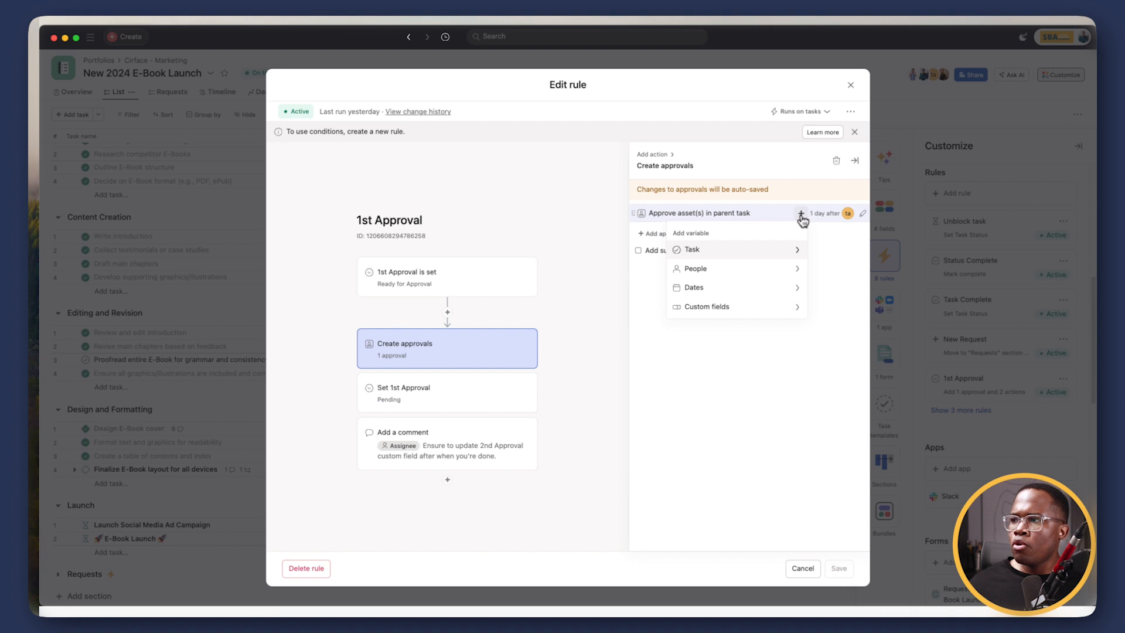
left_click(793, 256)
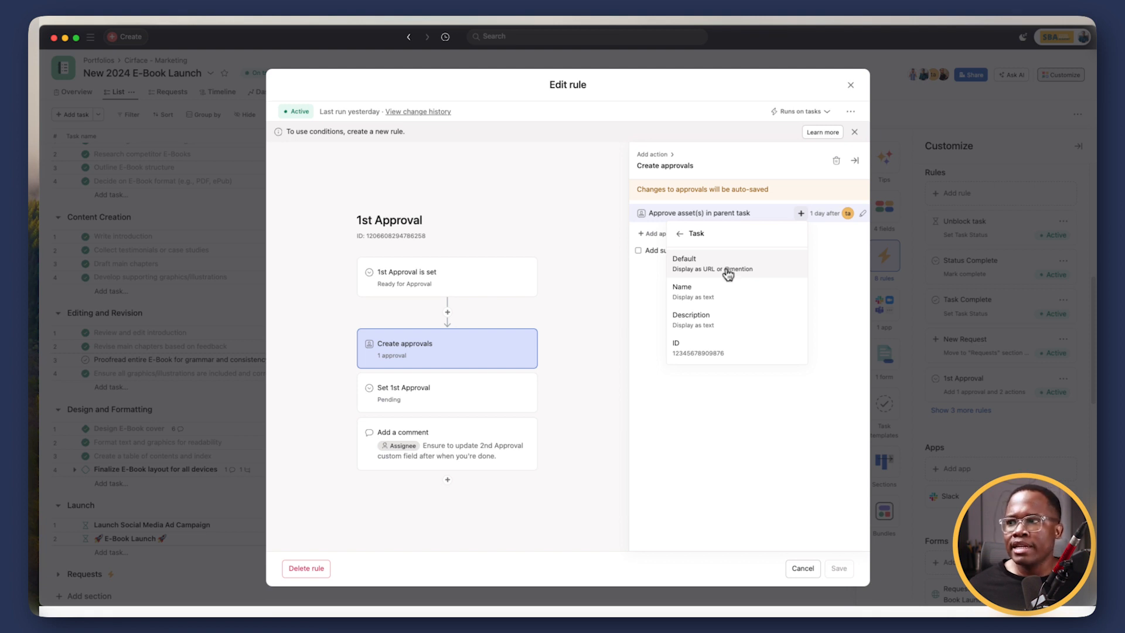
left_click(644, 296)
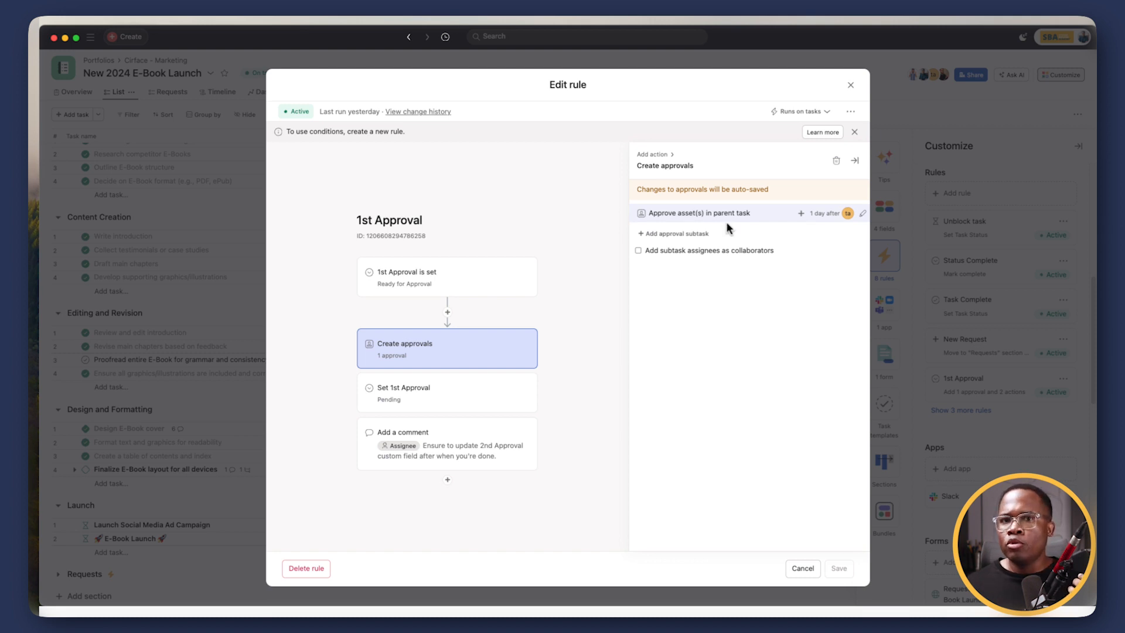
Examine the 1st Approval rule's comment action and close the rule without saving
left_click(657, 155)
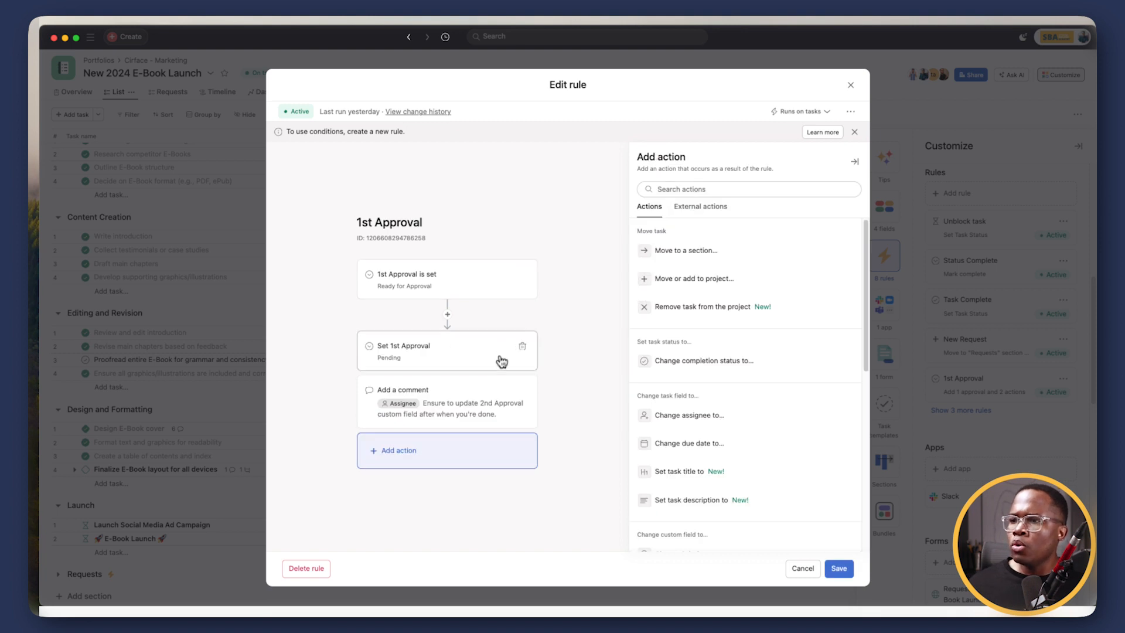
left_click(465, 407)
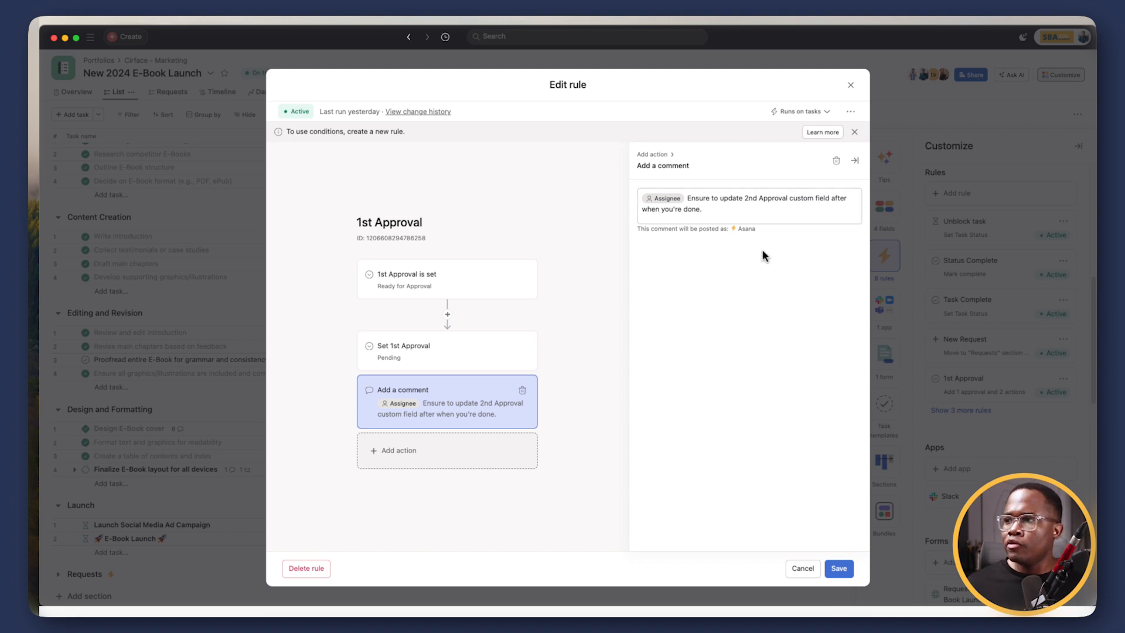
left_click(850, 85)
Complete the Proofread and Finalize E-Book layout tasks, and set the 1st Approval of Launch Social Media Ad Campaign to Ready for Approval
left_click(85, 469)
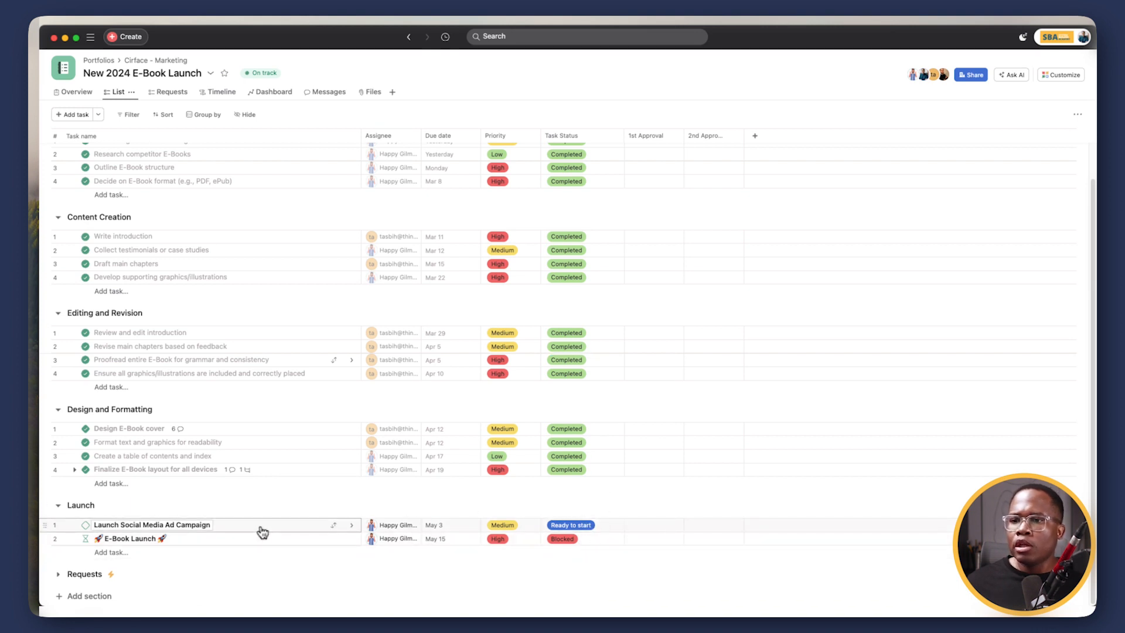
left_click(655, 533)
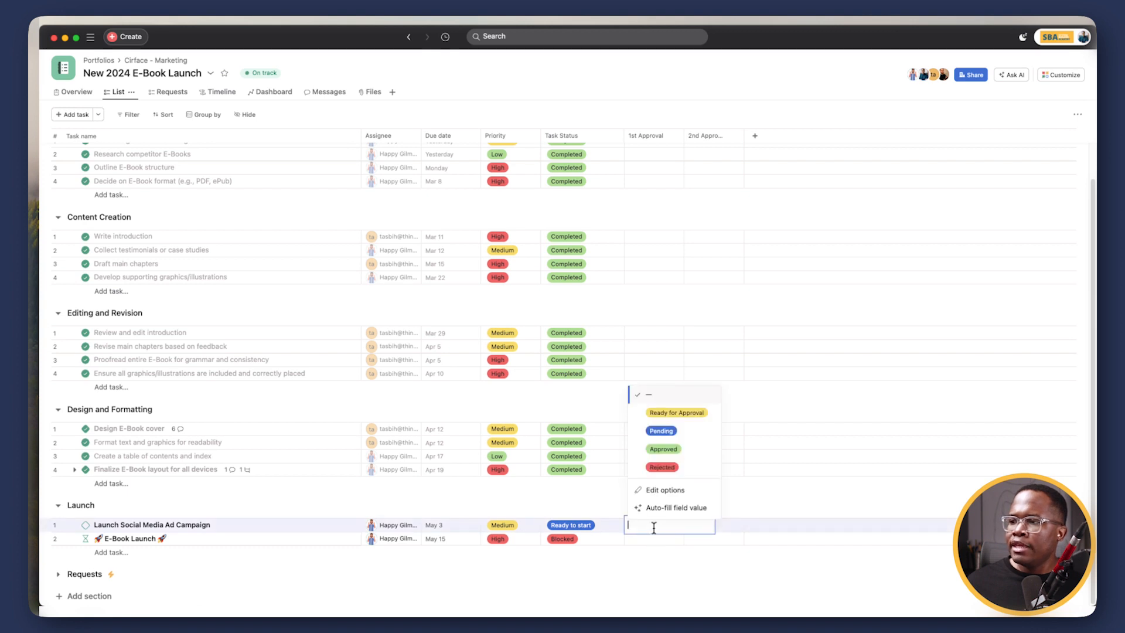
left_click(676, 413)
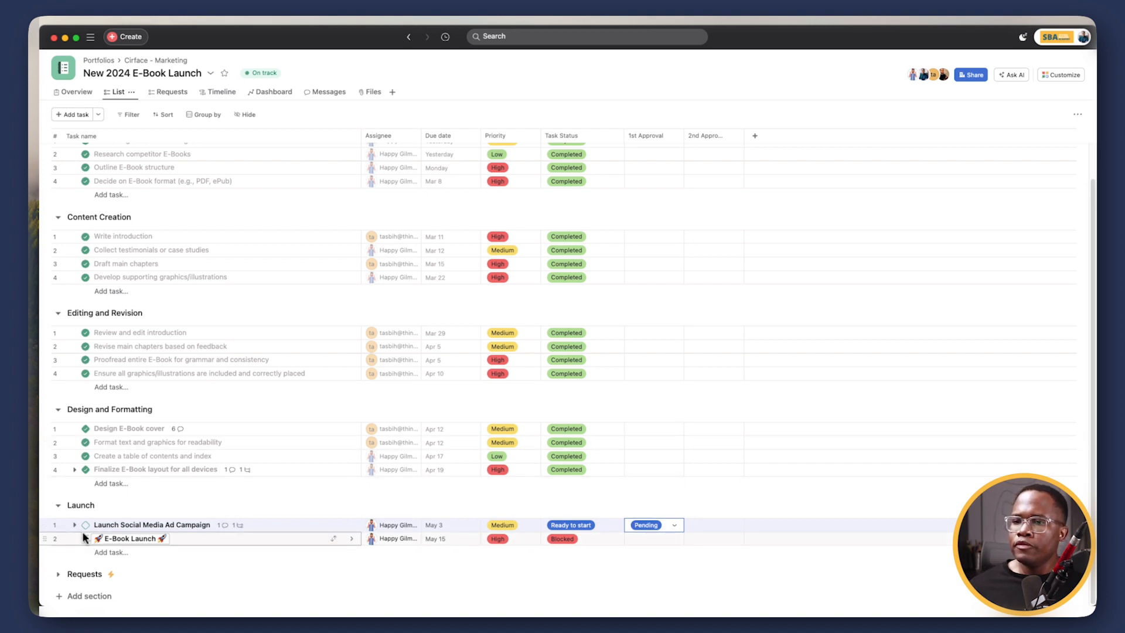
Expand Launch Social Media Ad Campaign and examine its approval subtask, the parent task's details and the file attachment sources
left_click(75, 525)
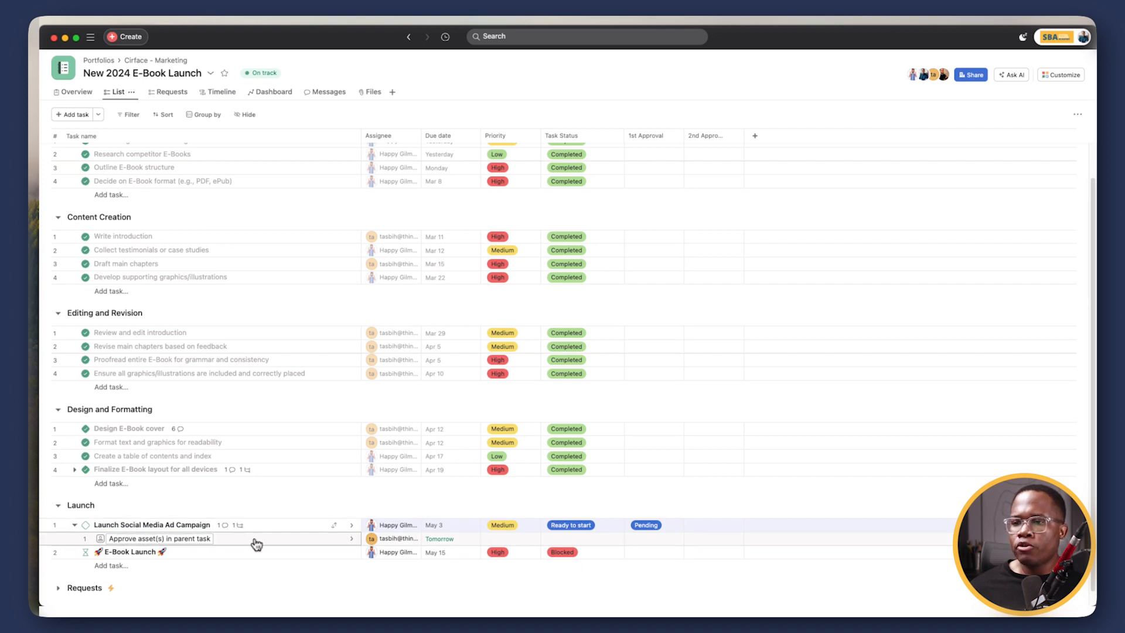
left_click(326, 544)
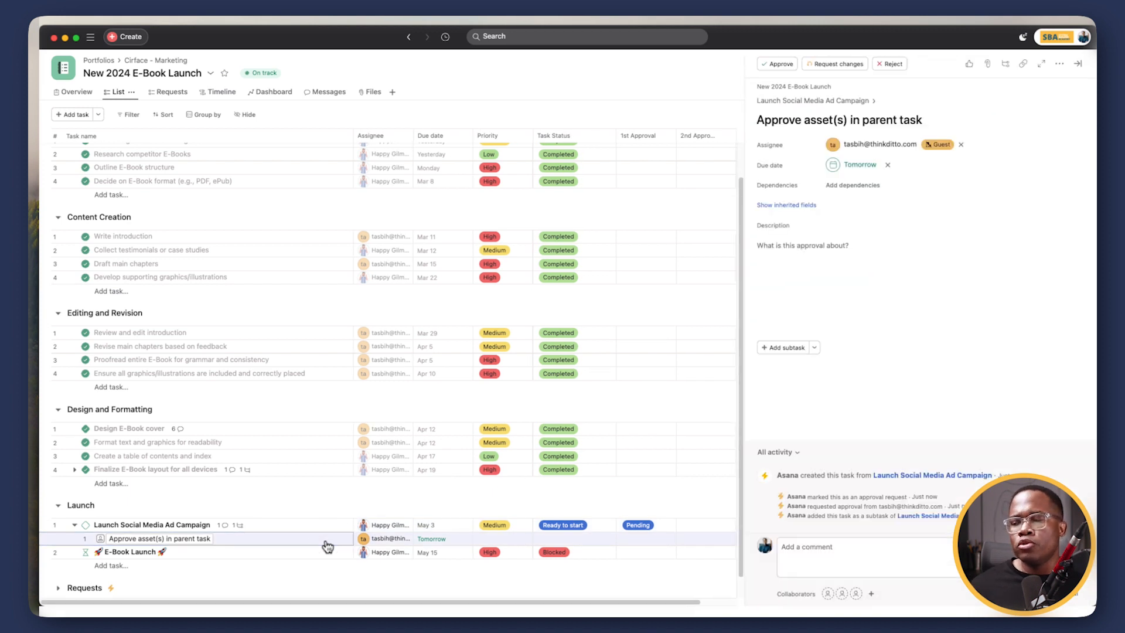
left_click(836, 101)
scroll(841, 352, "down", 3)
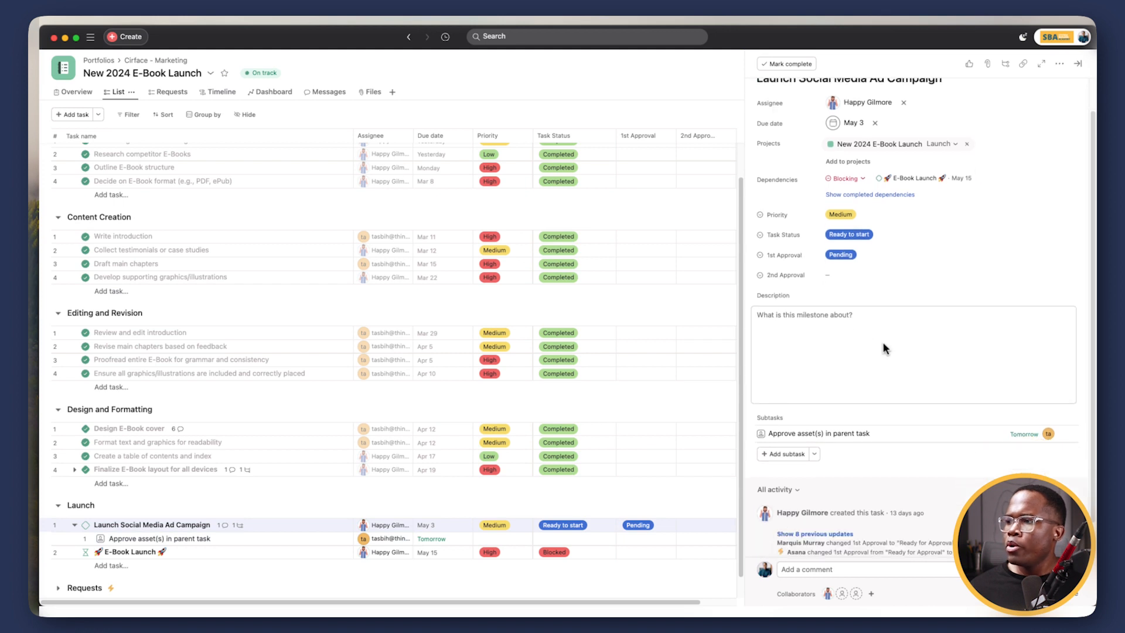
left_click(987, 65)
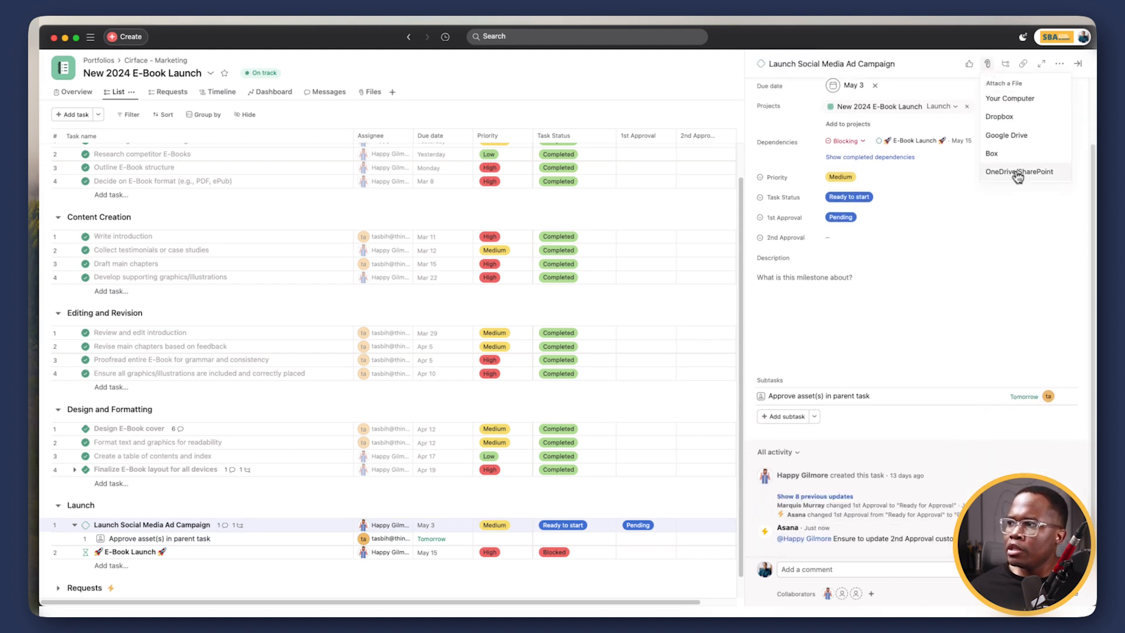
left_click(922, 320)
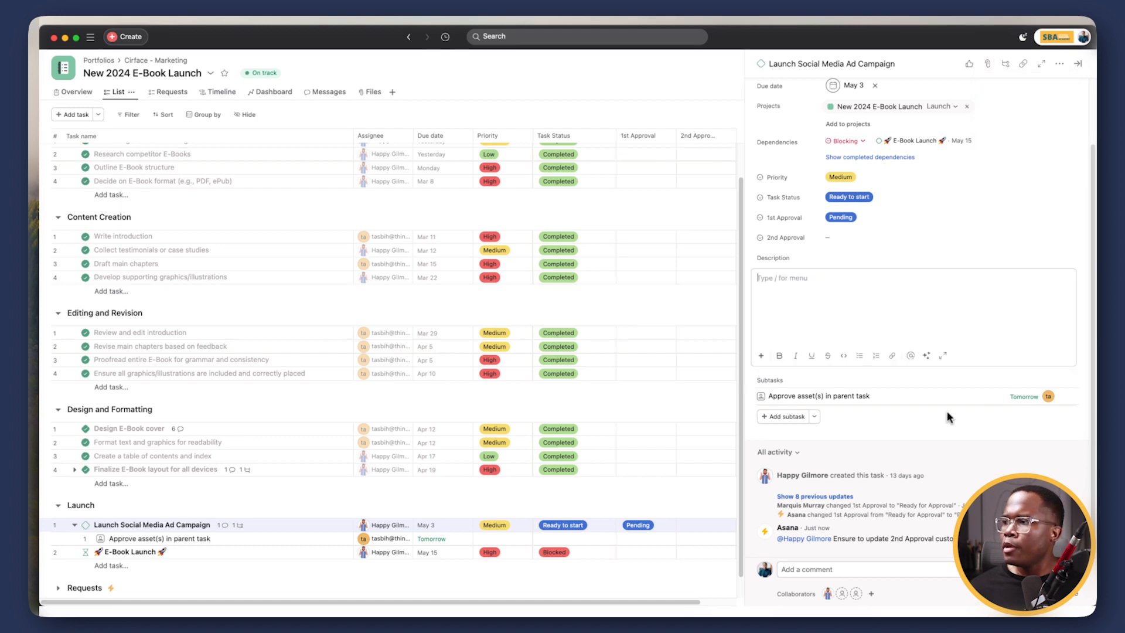
left_click(1077, 63)
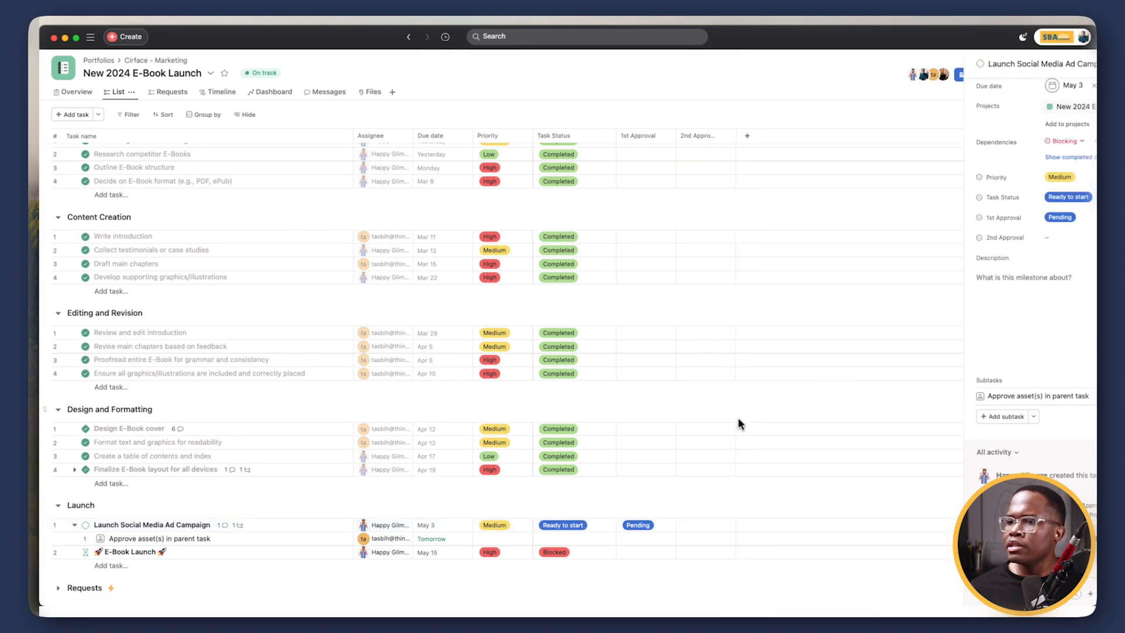
Set the 1st Approval of Launch Social Media Ad Campaign to Approved and review the task's fields, subtasks and activity
left_click(670, 528)
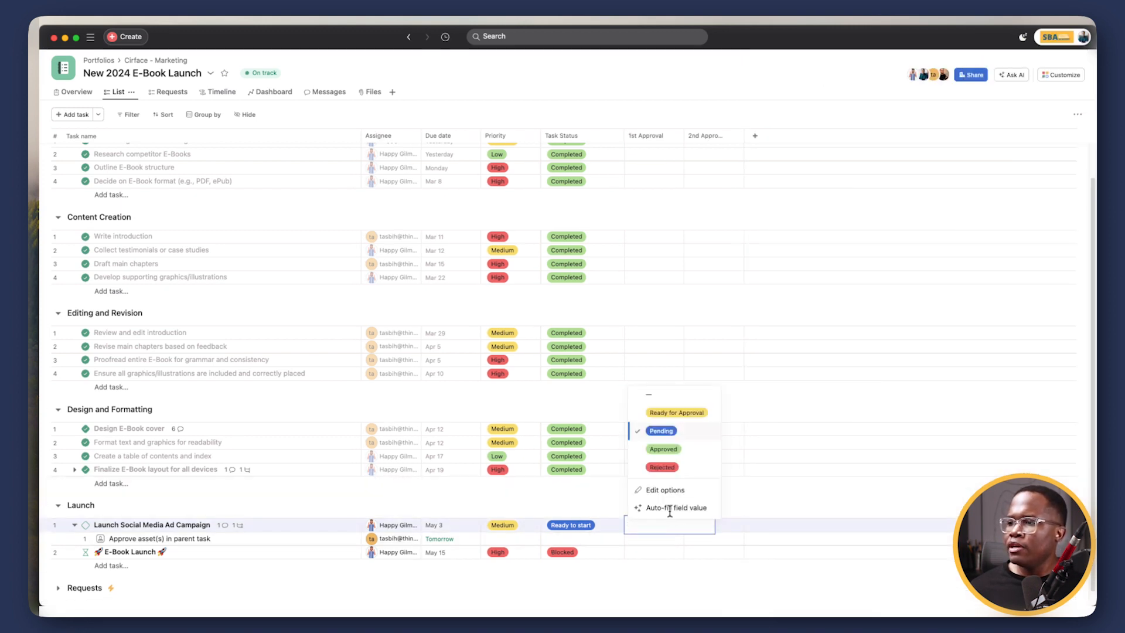
left_click(676, 449)
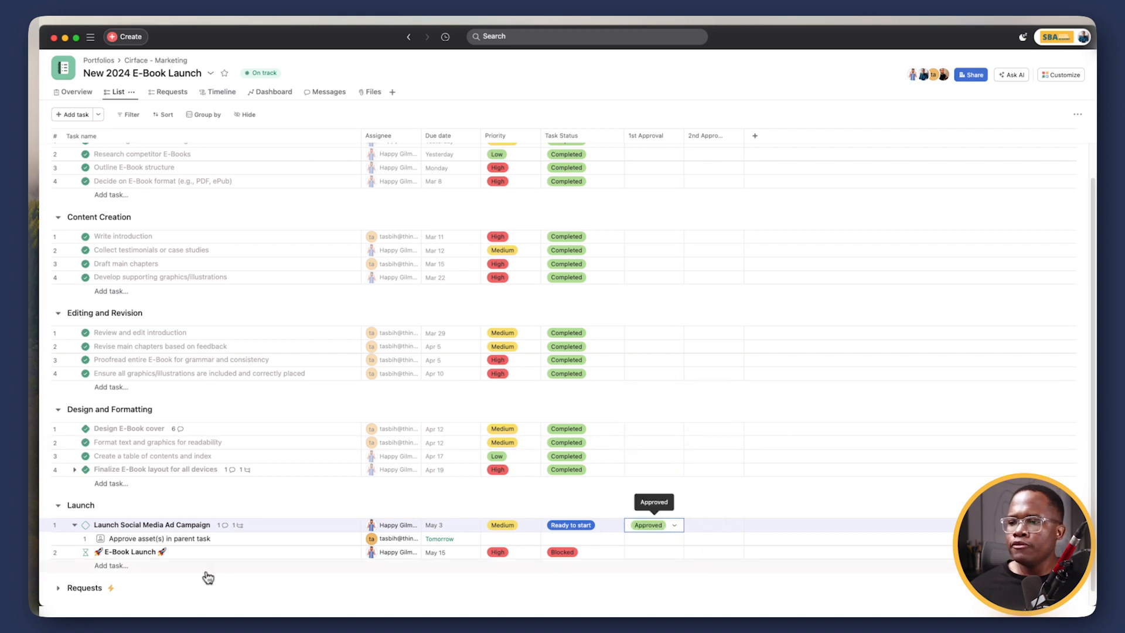
left_click(274, 525)
scroll(925, 406, "down", 5)
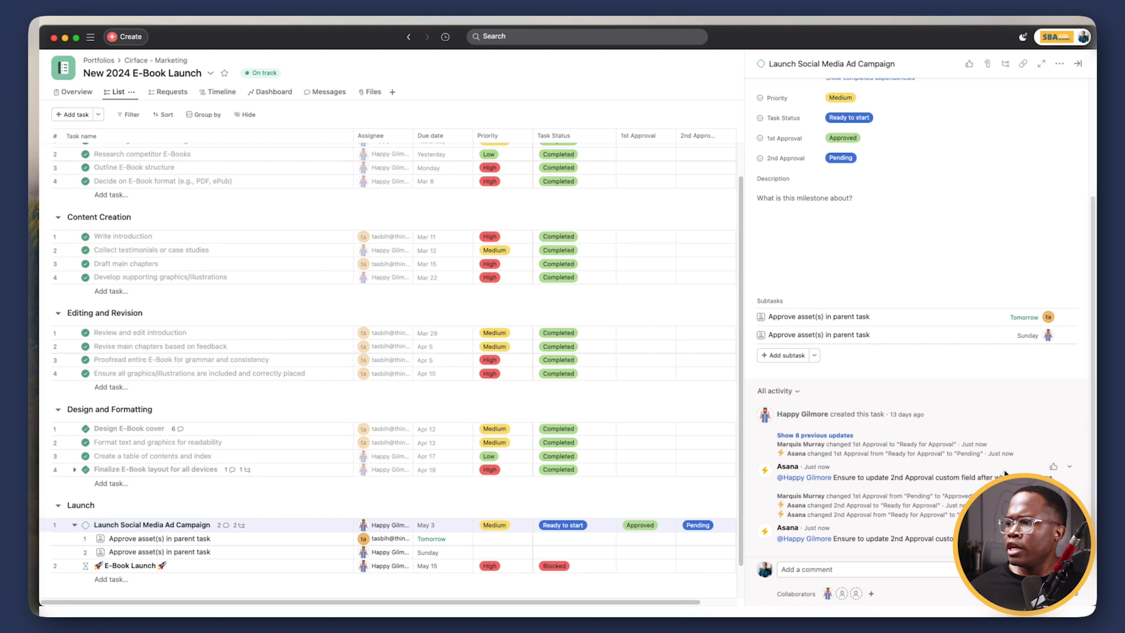
left_click(1077, 63)
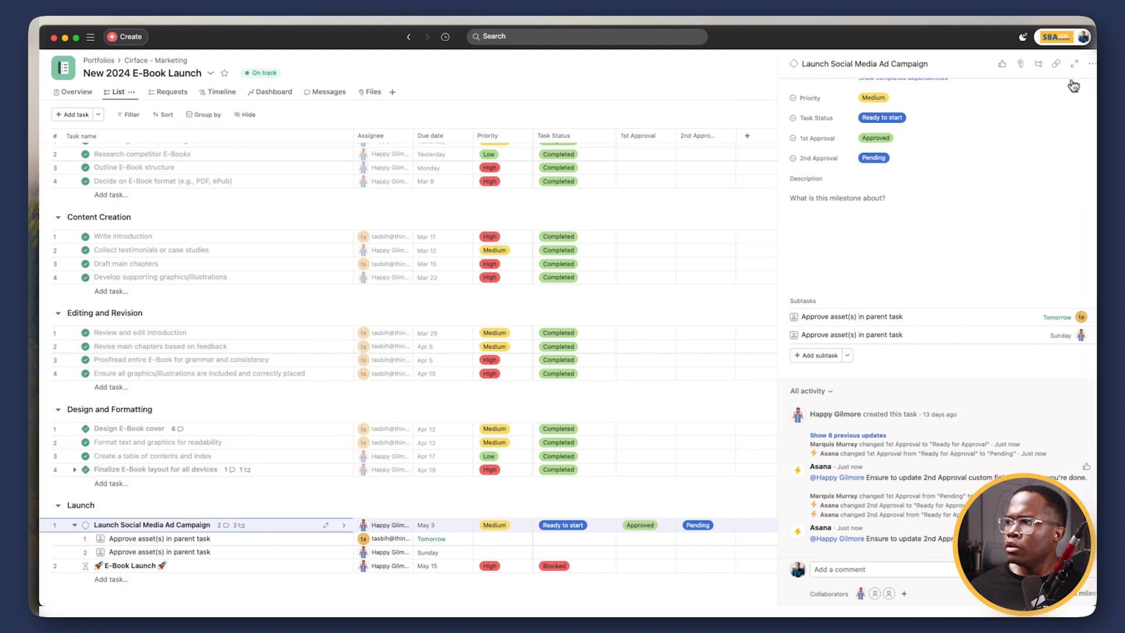
Set the 2nd Approval of Launch Social Media Ad Campaign to Ready for Approval
left_click(723, 528)
left_click(748, 415)
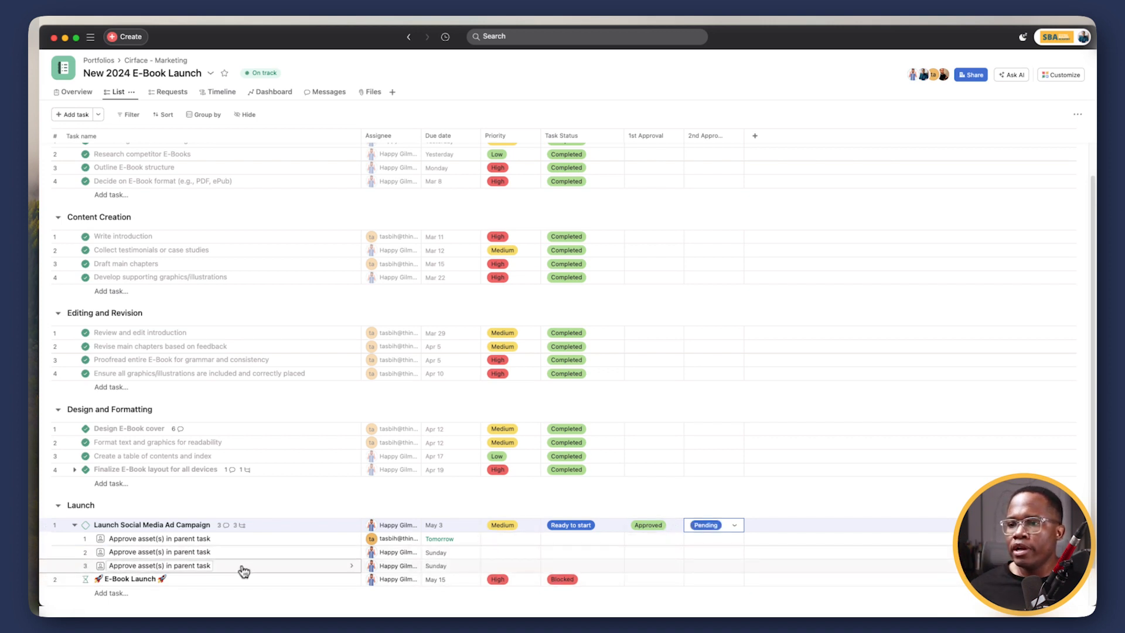
Set the third approval subtask's due date to Monday and delete the duplicate second approval subtask
left_click(243, 566)
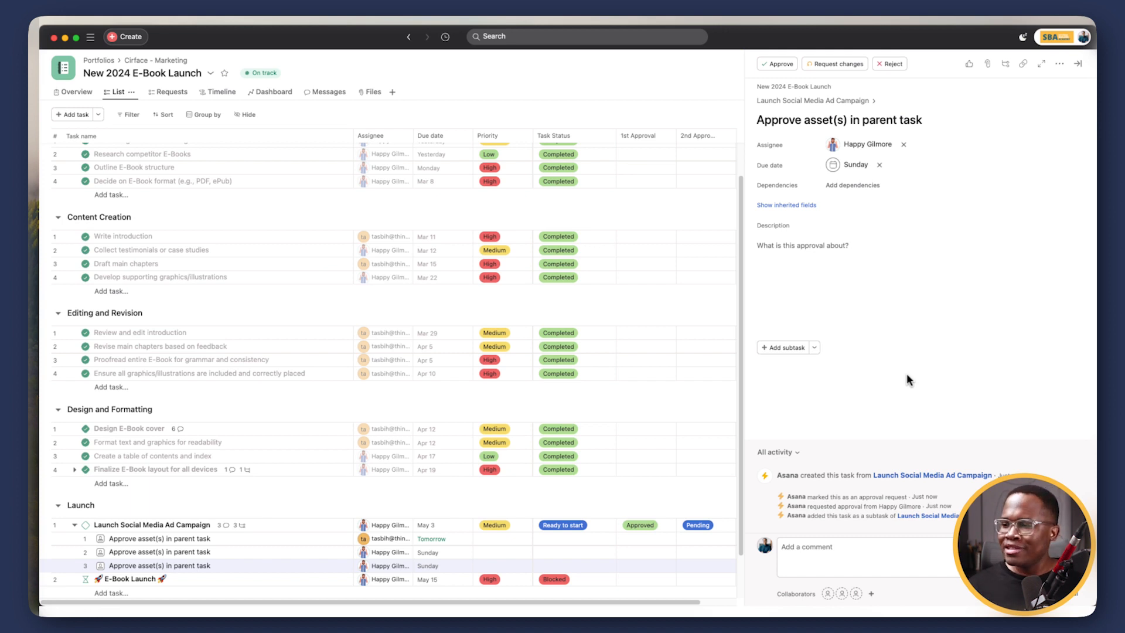
left_click(428, 565)
left_click(433, 453)
left_click(596, 499)
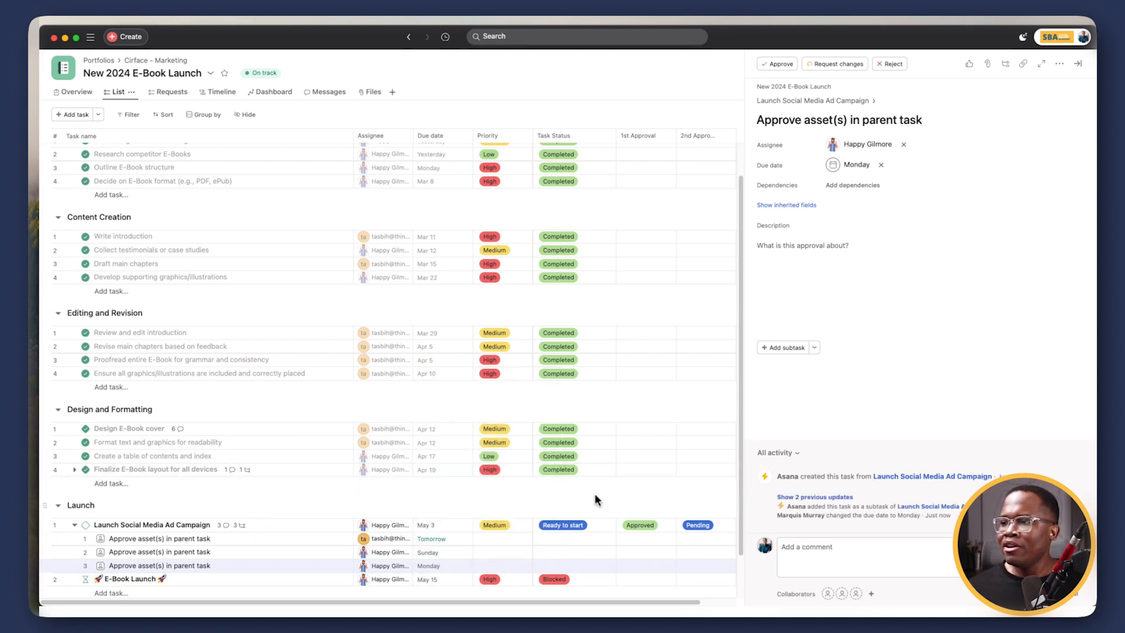
left_click(157, 553)
key("Tab+BackSpace")
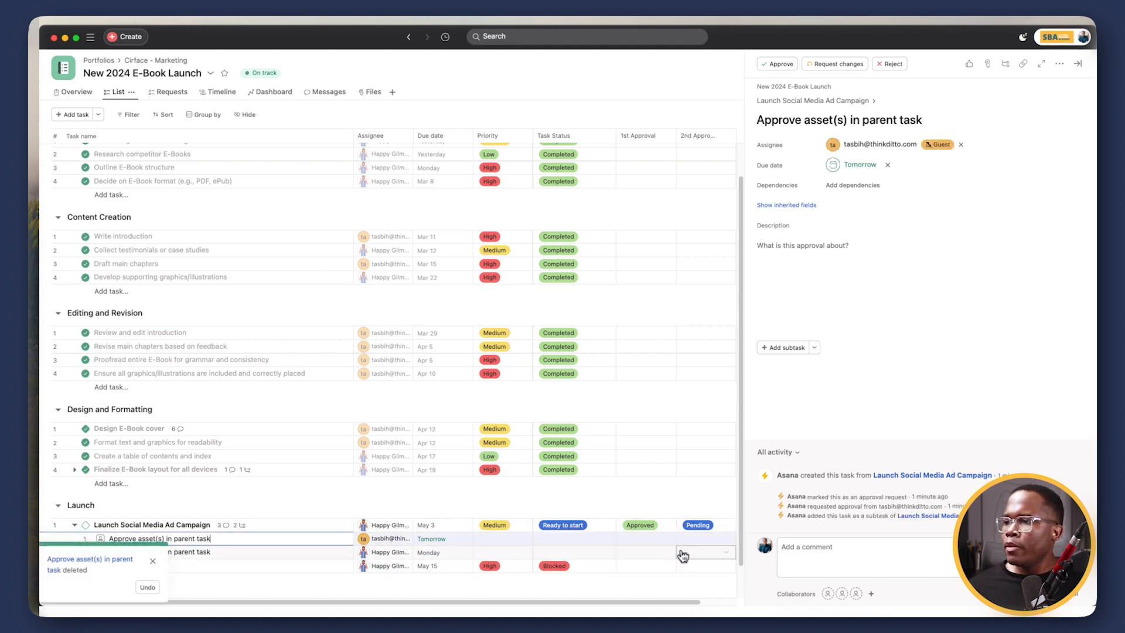
Set the campaign task's 2nd Approval to Approved, then approve both of its remaining approval subtasks and collapse the subtask list
left_click(698, 526)
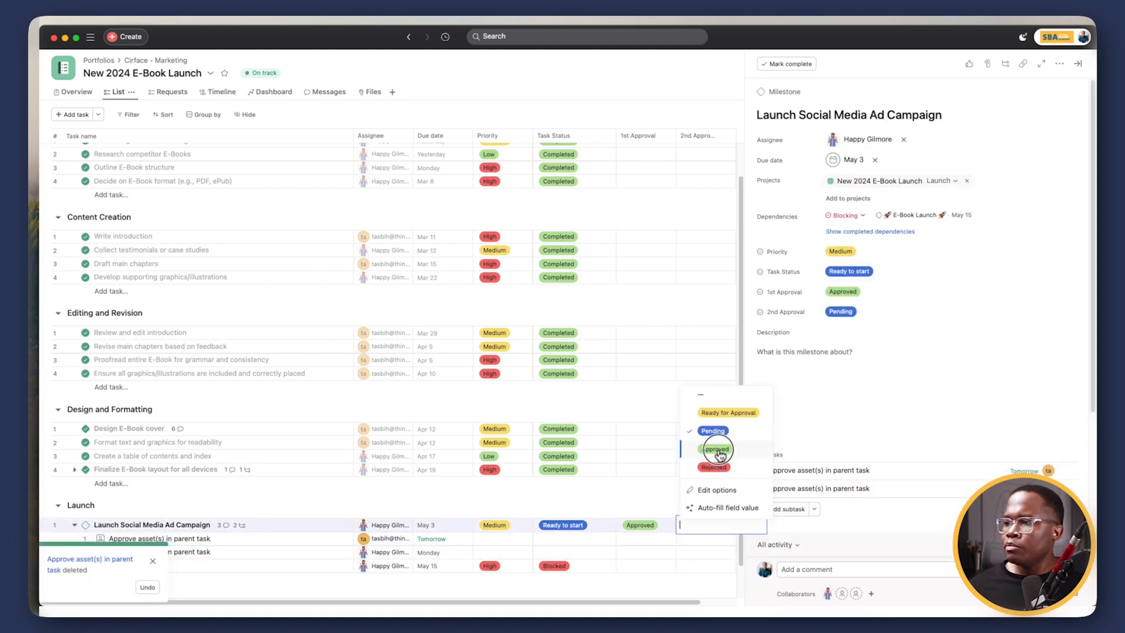
left_click(714, 449)
left_click(104, 539)
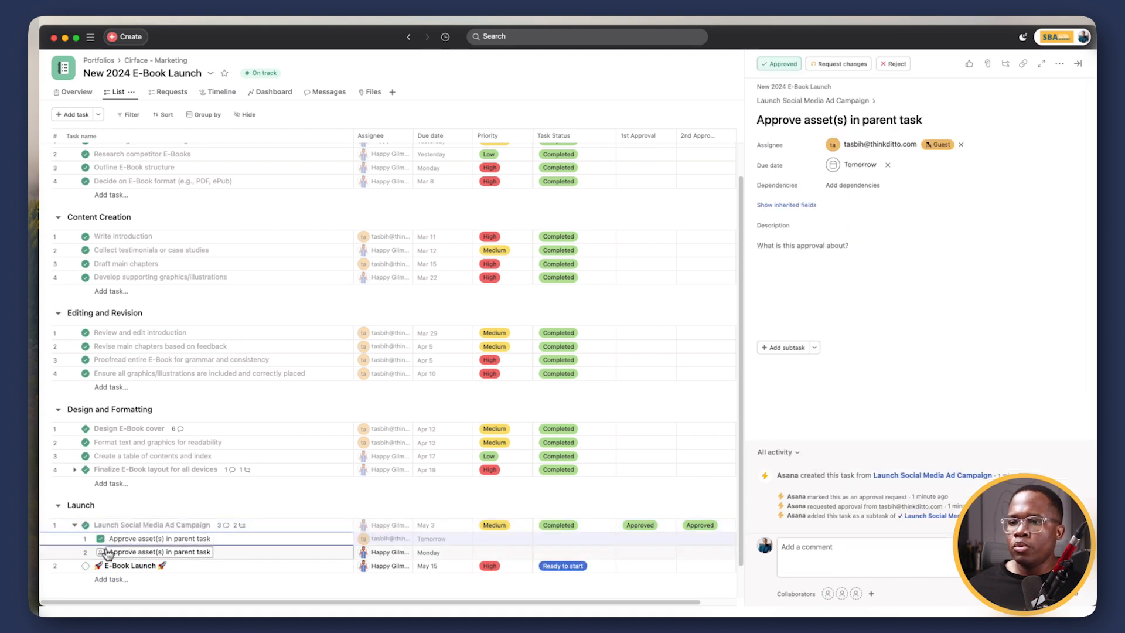
left_click(100, 552)
left_click(149, 497)
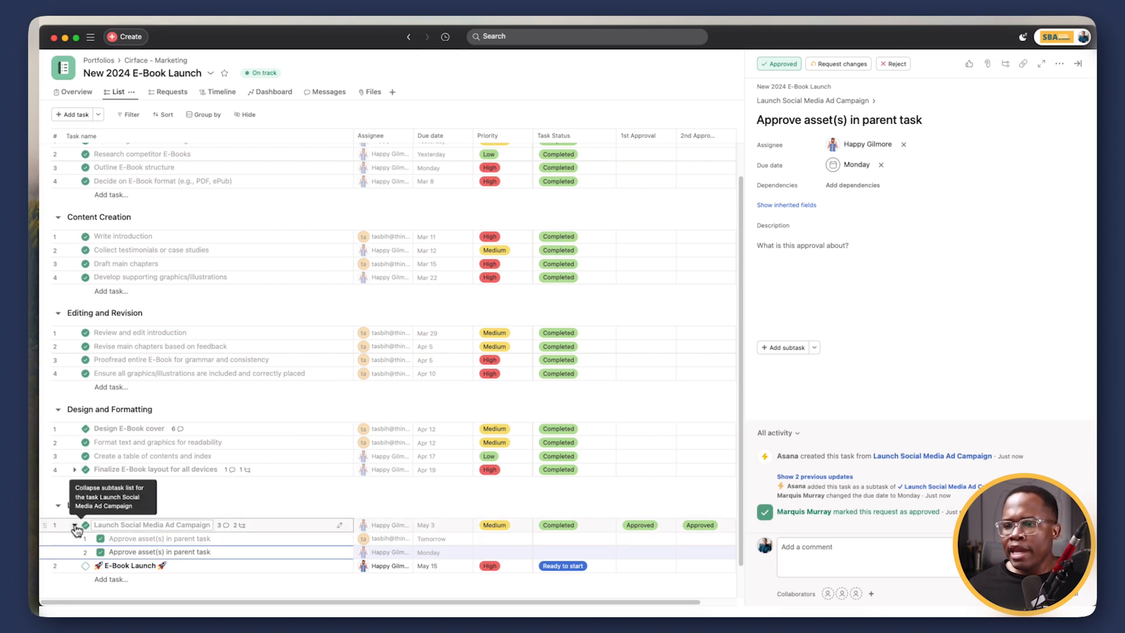
left_click(74, 524)
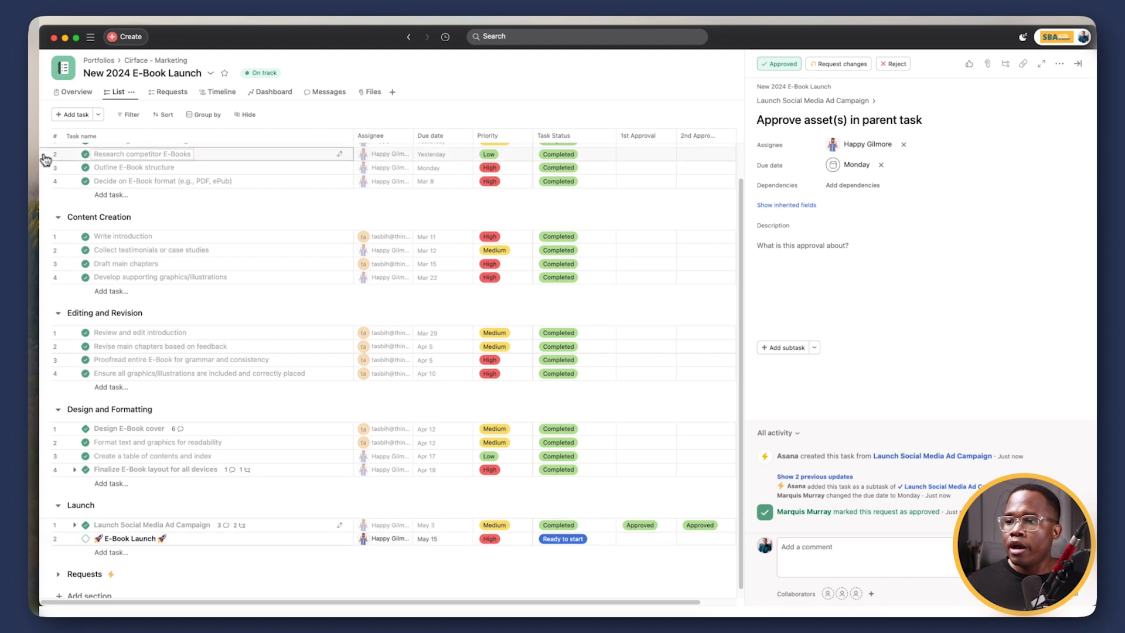
Open the overview of the New 2024 E-Book Launch project
left_click(75, 93)
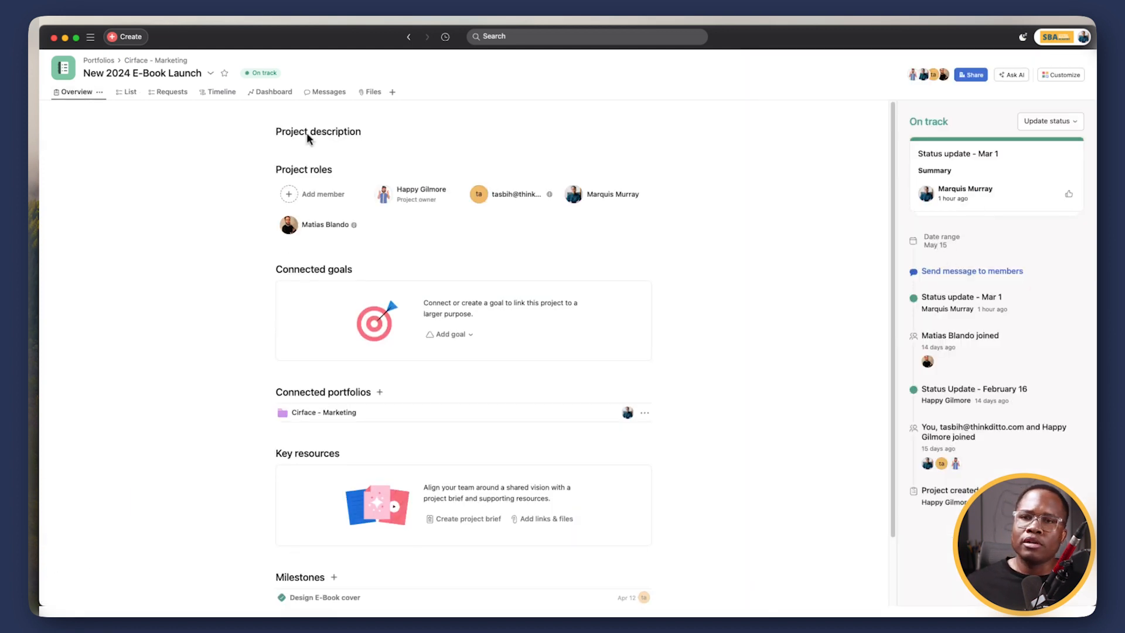
Review the project's 2nd Approval rule, 1st Approval Done rule, and the rule triggered when both approvals are set
left_click(124, 92)
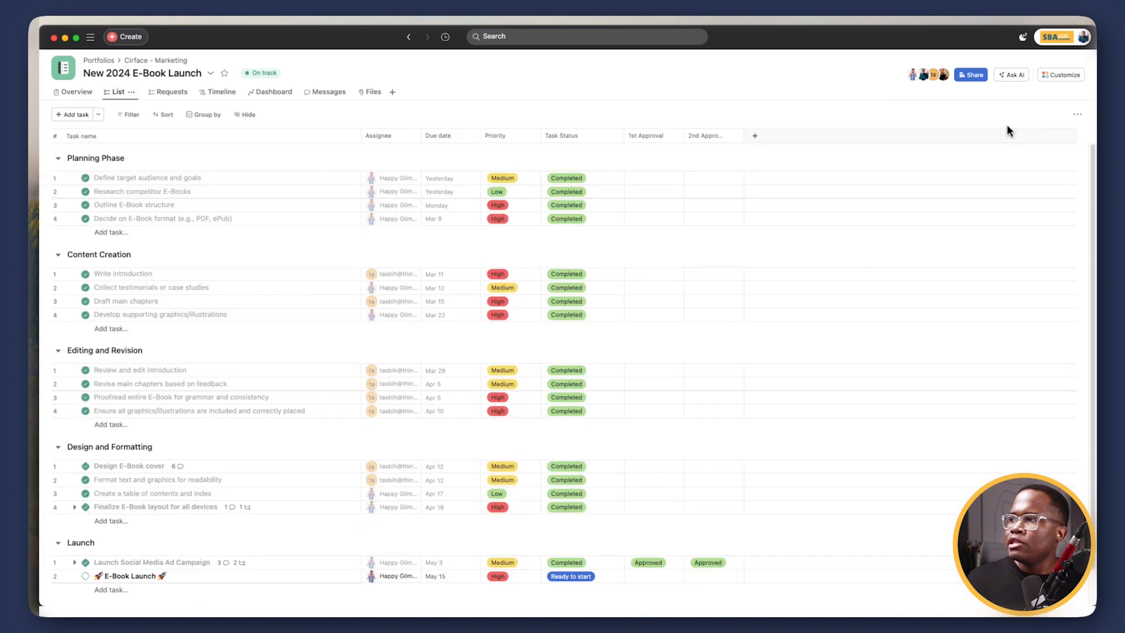
left_click(1059, 76)
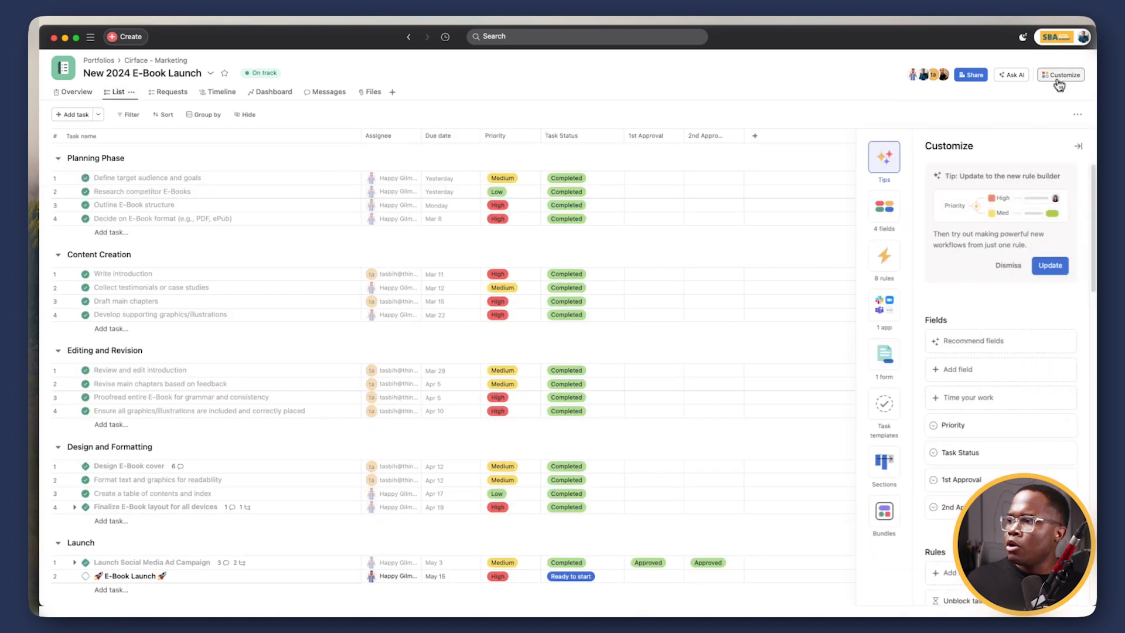
left_click(883, 266)
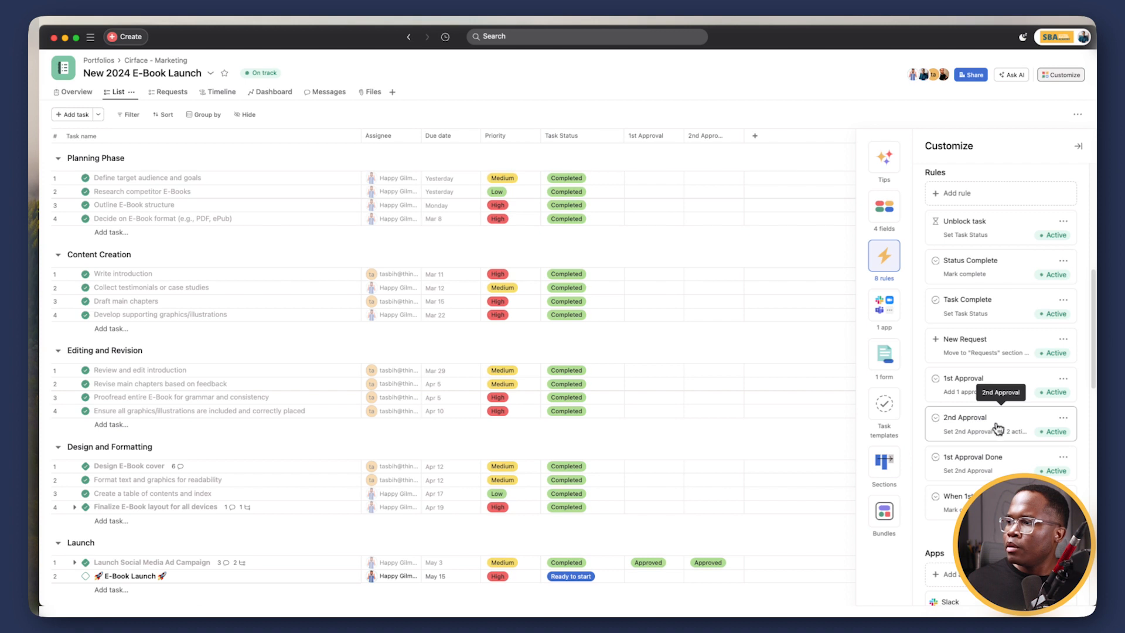
left_click(996, 426)
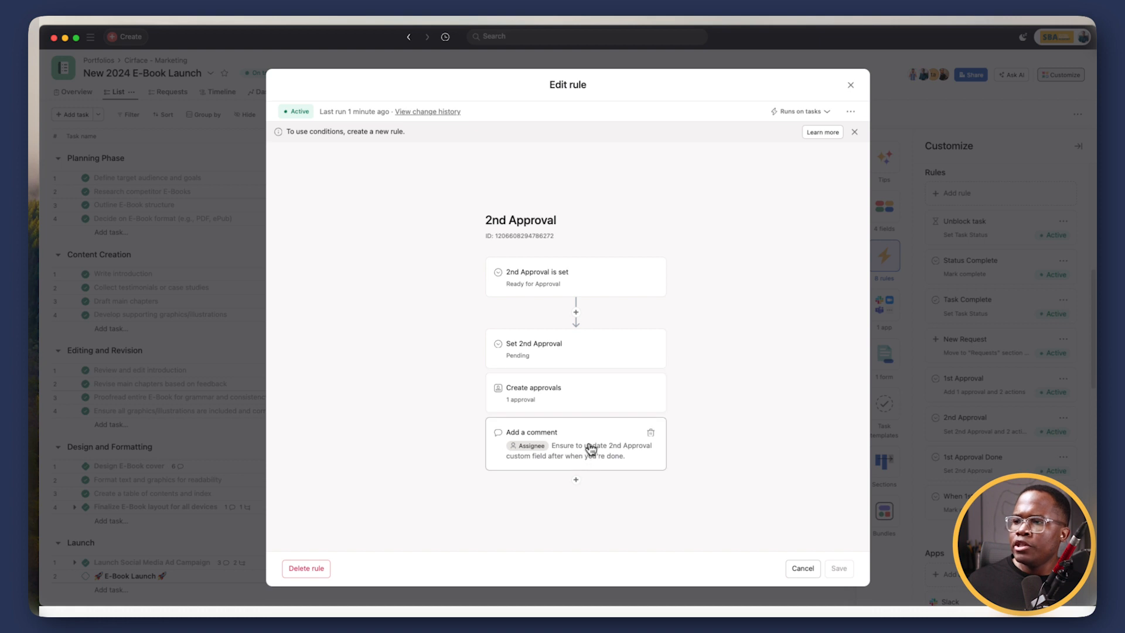
left_click(850, 86)
left_click(1001, 465)
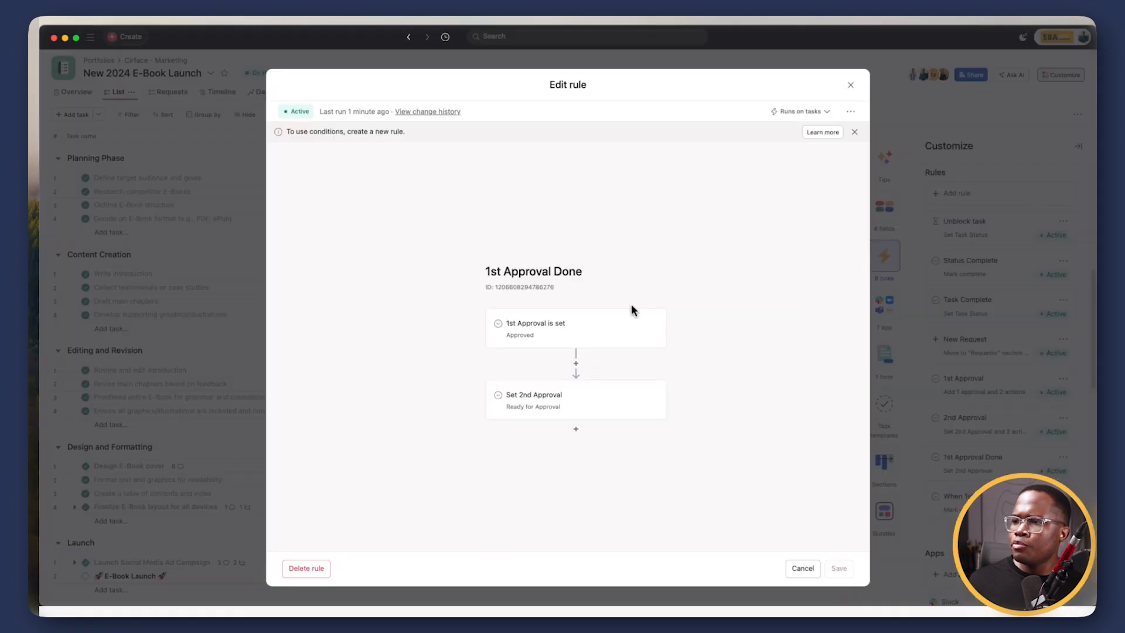
left_click(850, 86)
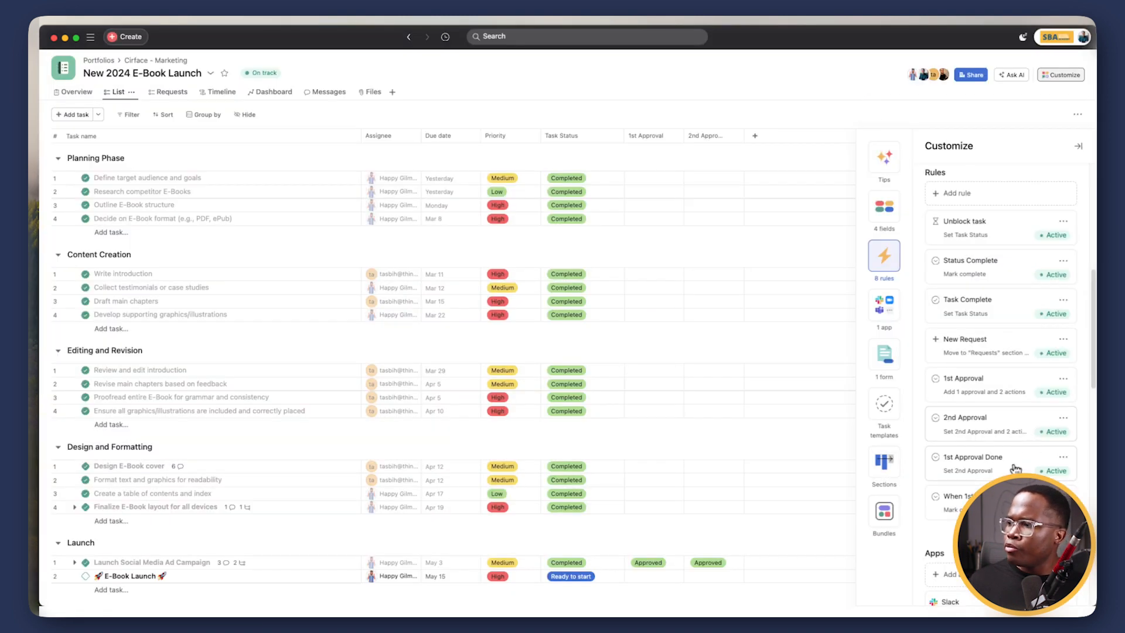
left_click(966, 496)
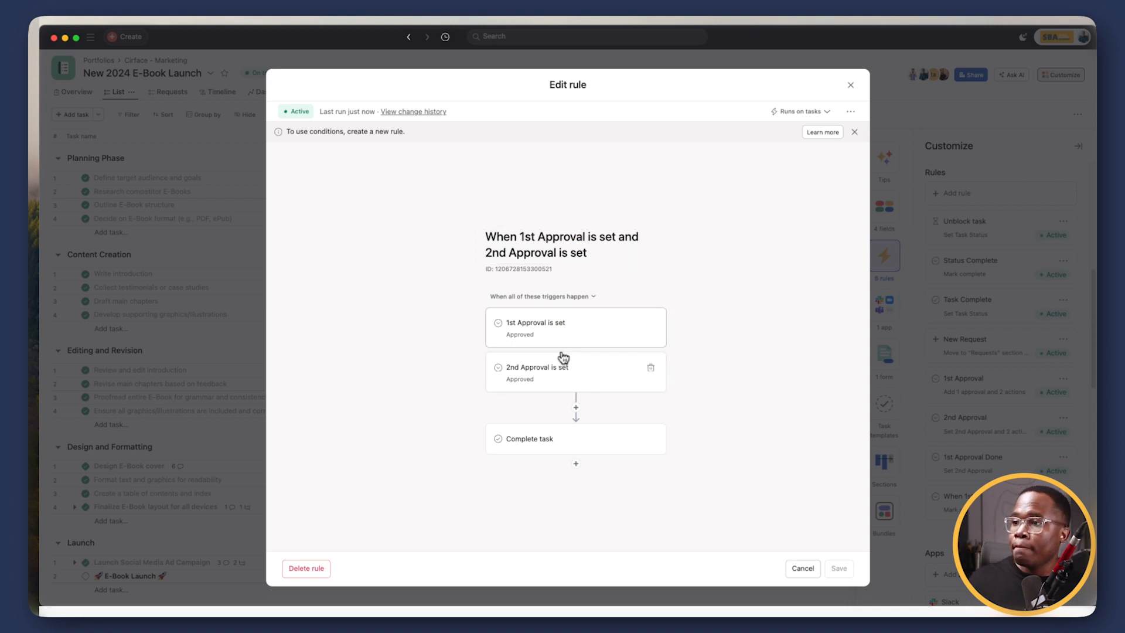
left_click(842, 83)
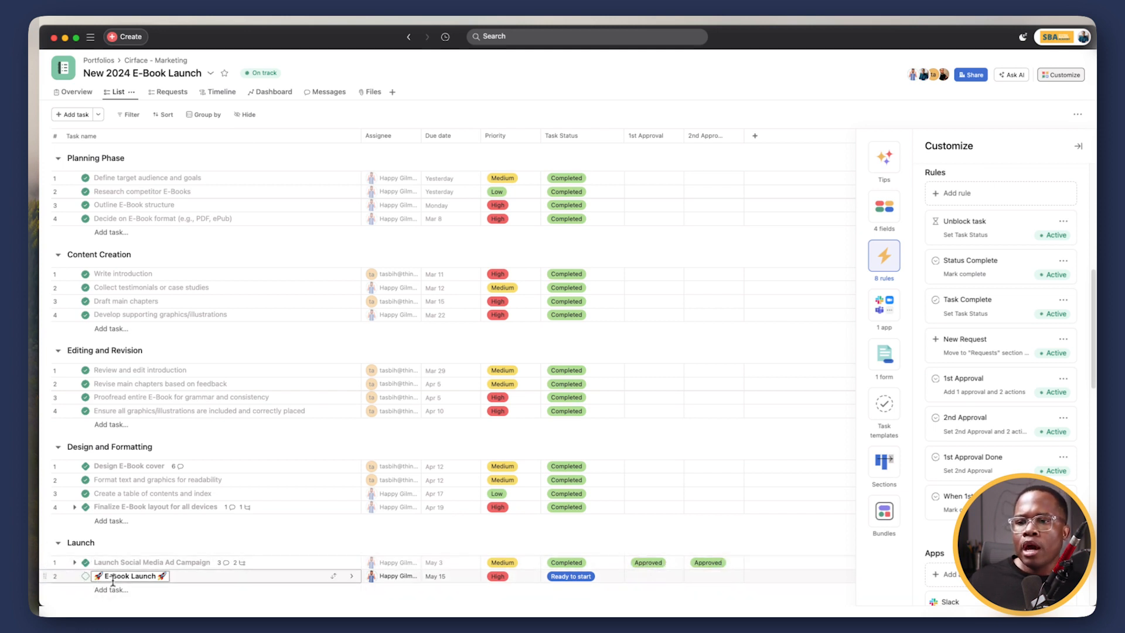
Mark the E-Book Launch milestone complete, check the project's dashboard charts, and return to the task list
left_click(86, 576)
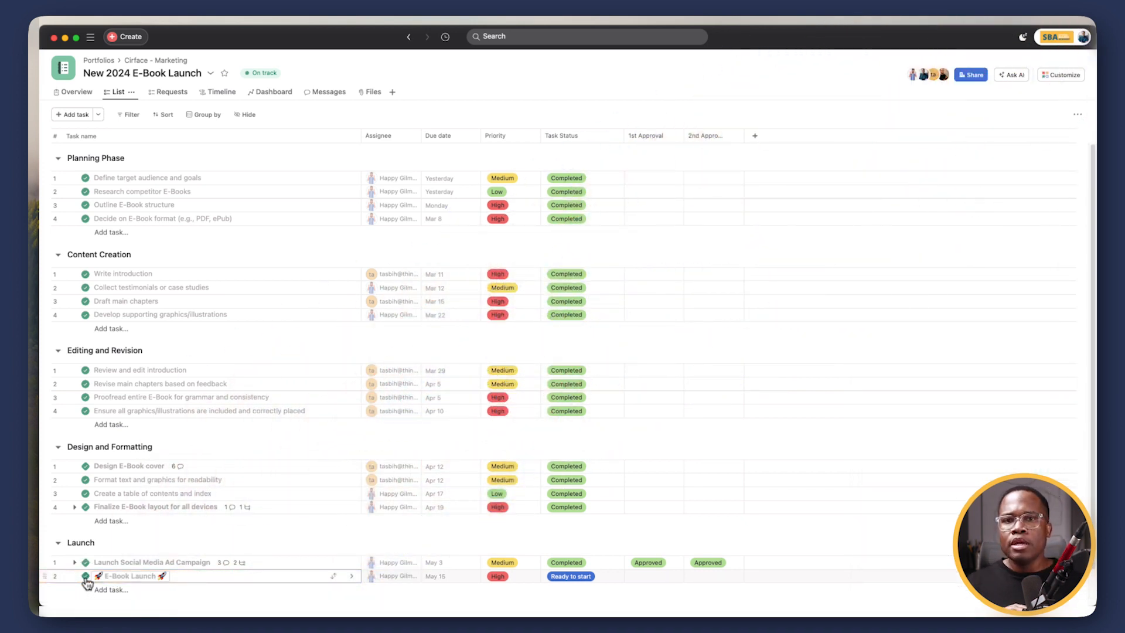
left_click(275, 96)
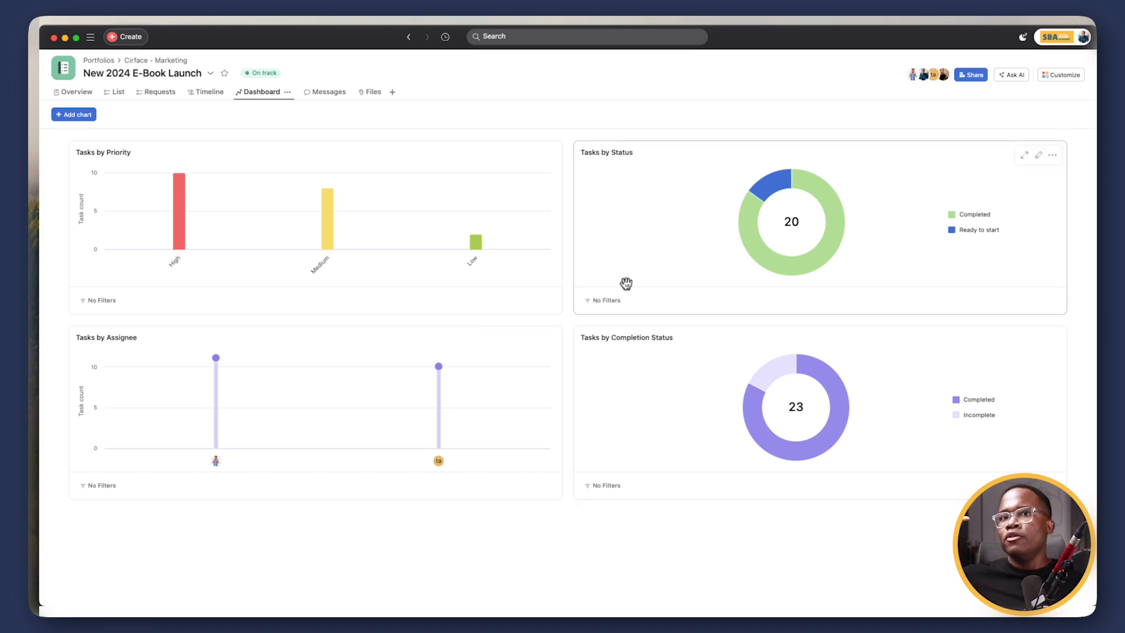
left_click(117, 93)
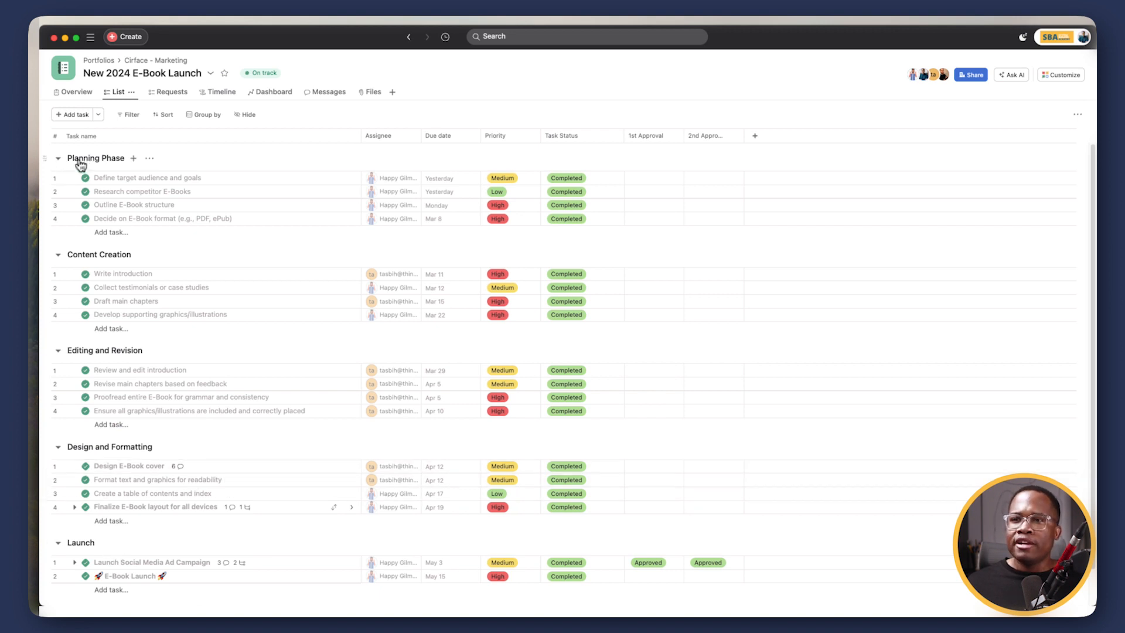
left_click(110, 204)
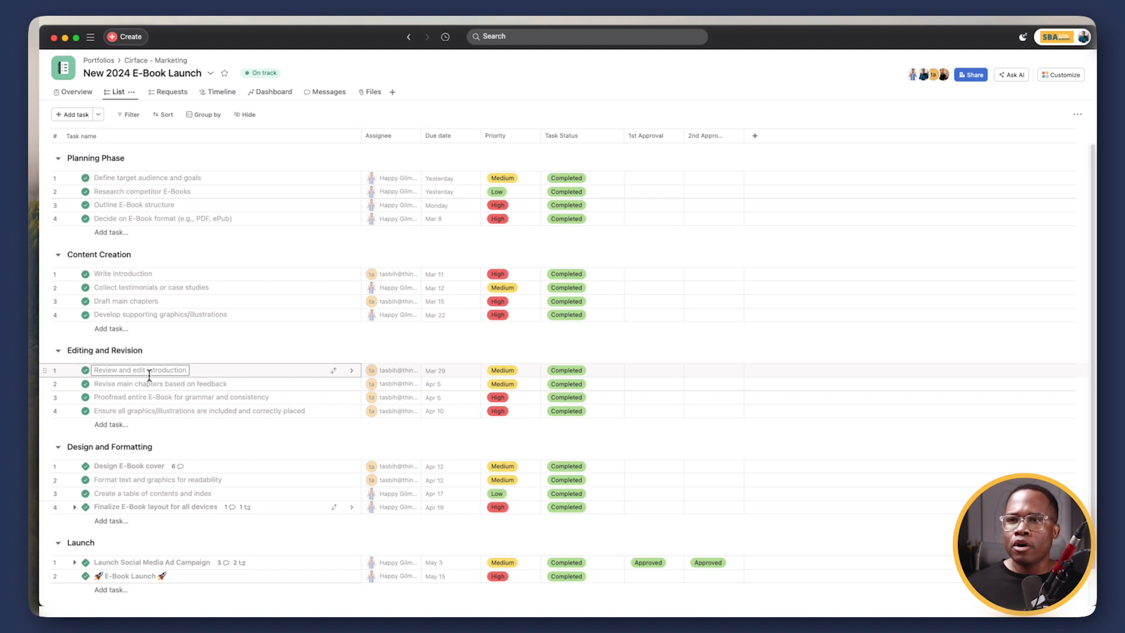
Open the Cirface - Marketing portfolio and look at the projects and portfolios available to add to it
left_click(100, 61)
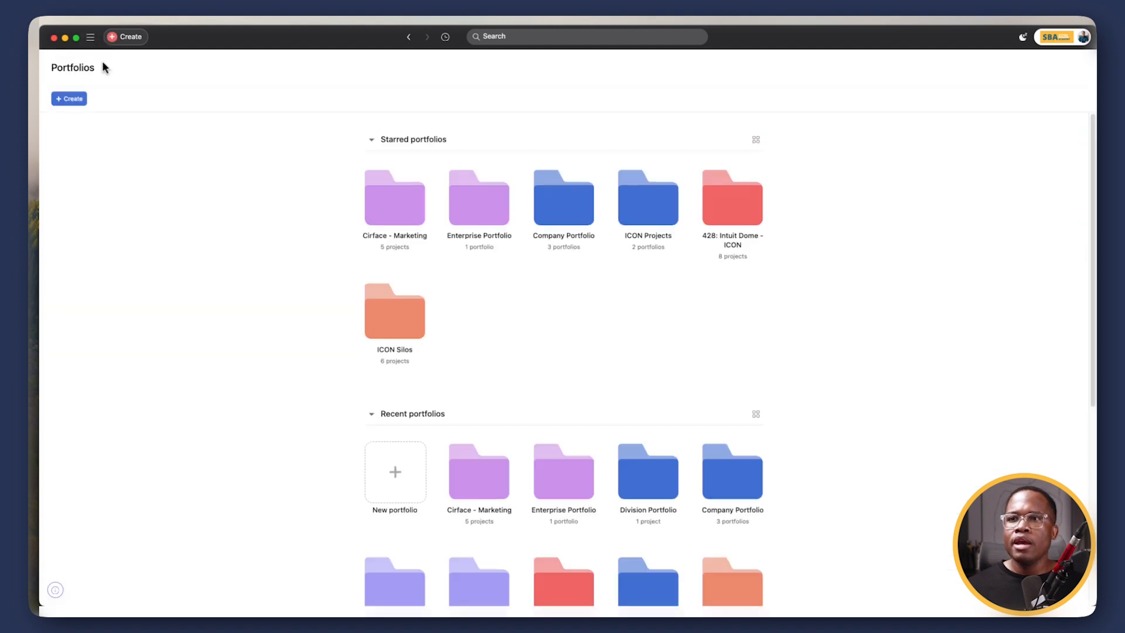
left_click(400, 206)
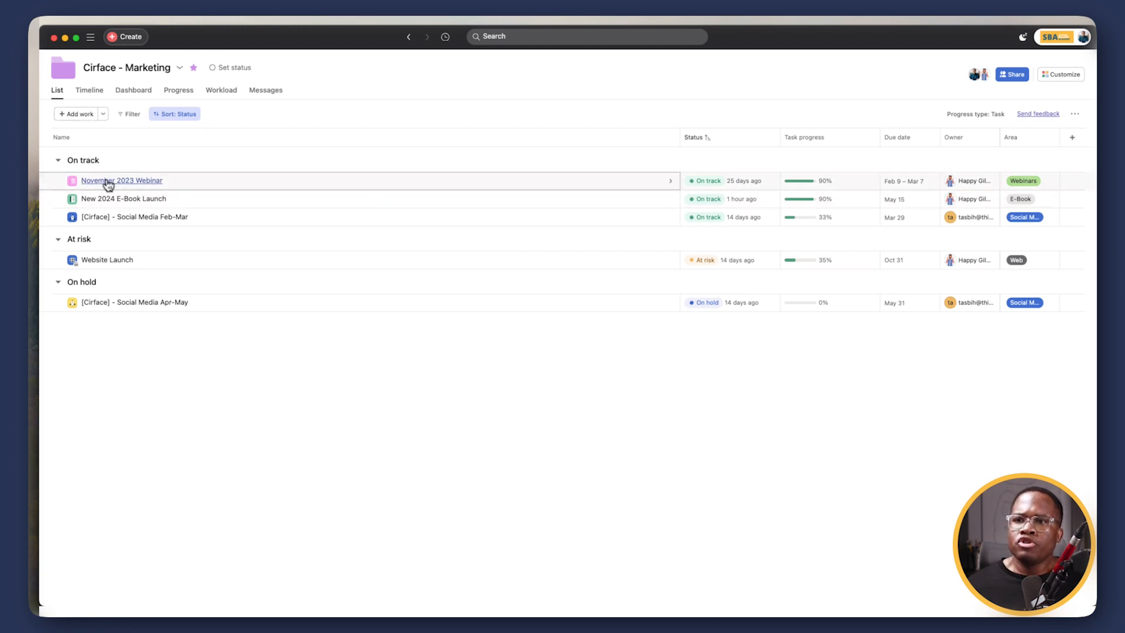
left_click(85, 116)
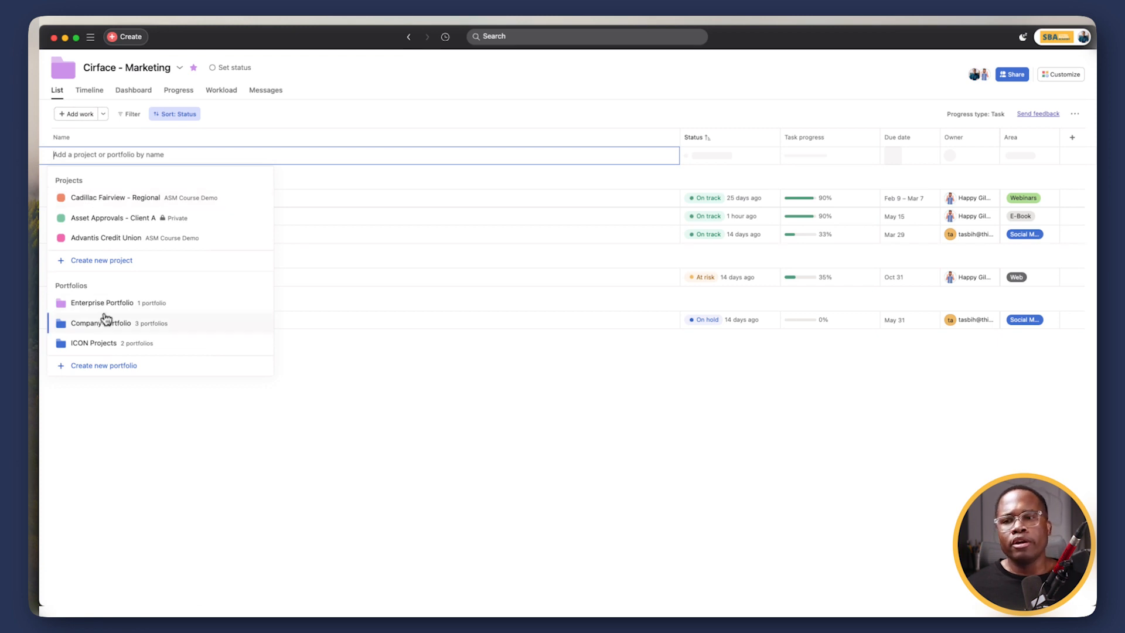
left_click(110, 419)
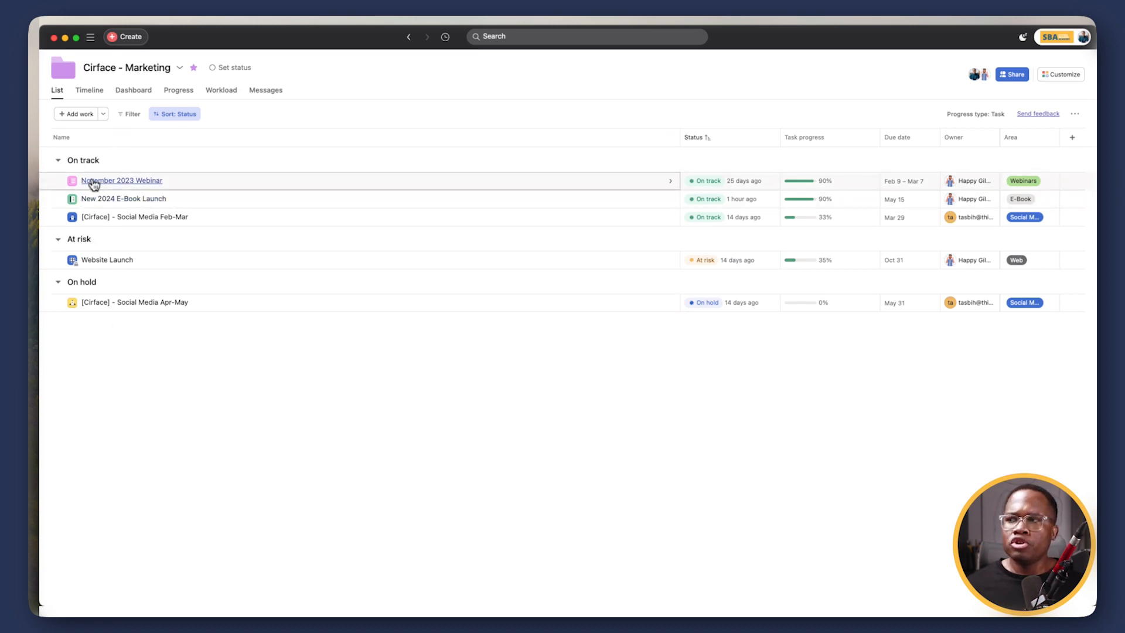
Rename the portfolio's Area field to Channel 2 and save the change
left_click(1051, 140)
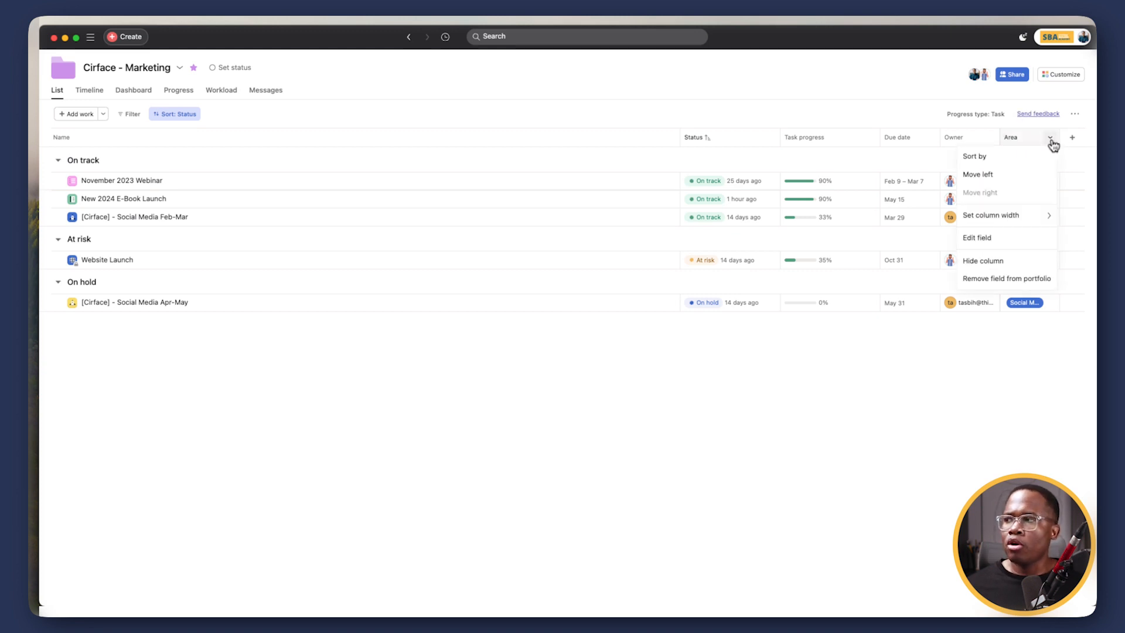
left_click(989, 238)
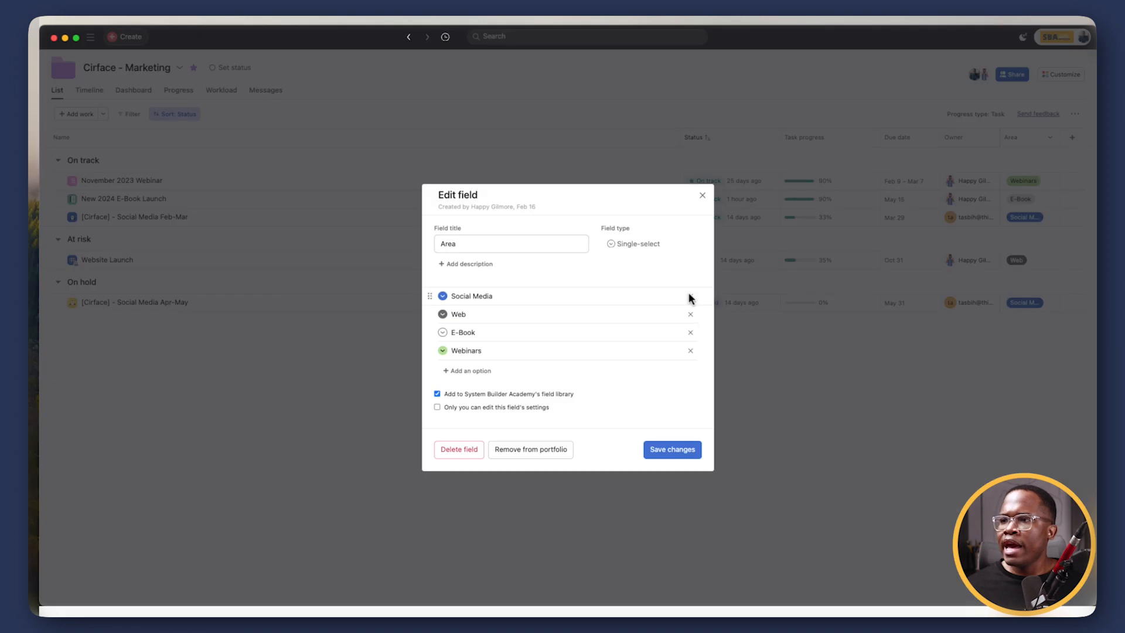
type("Channel")
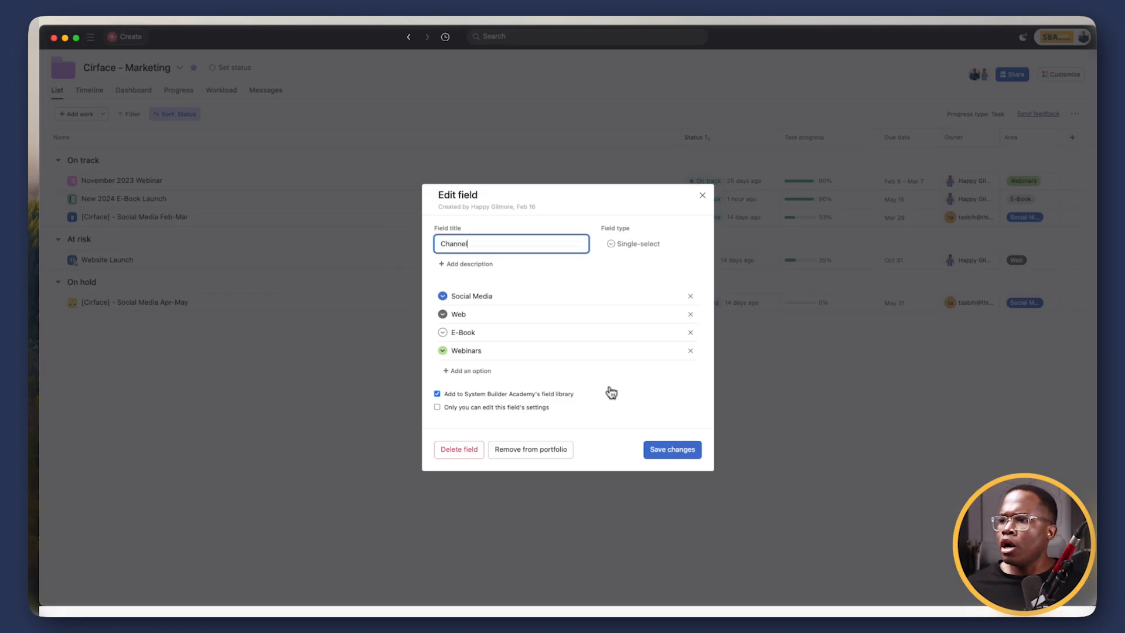
left_click(690, 451)
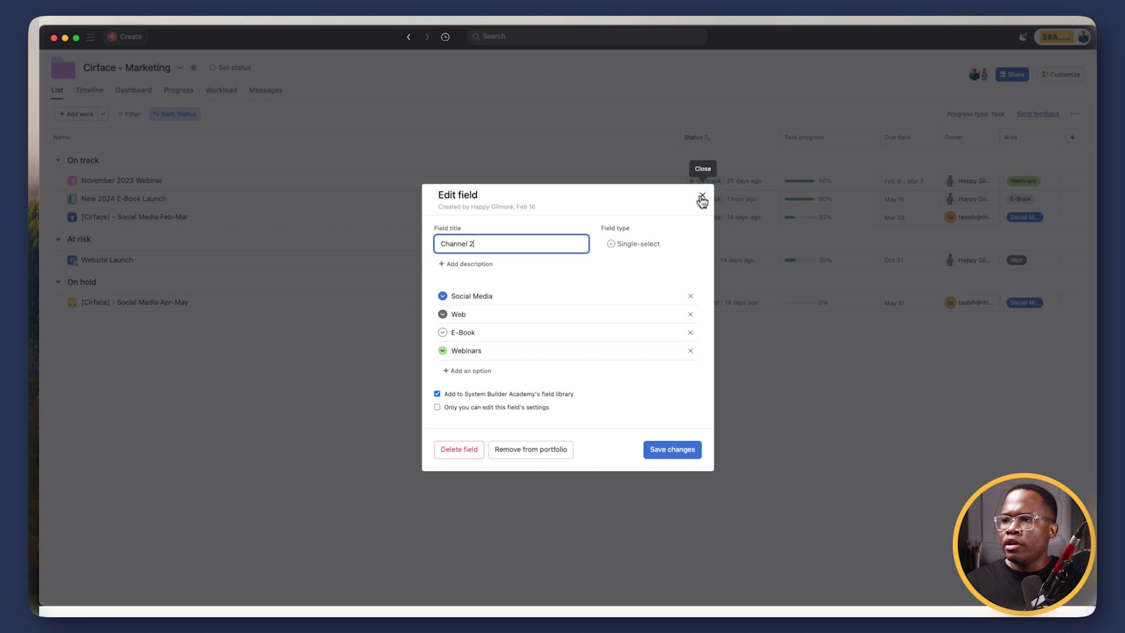
left_click(657, 450)
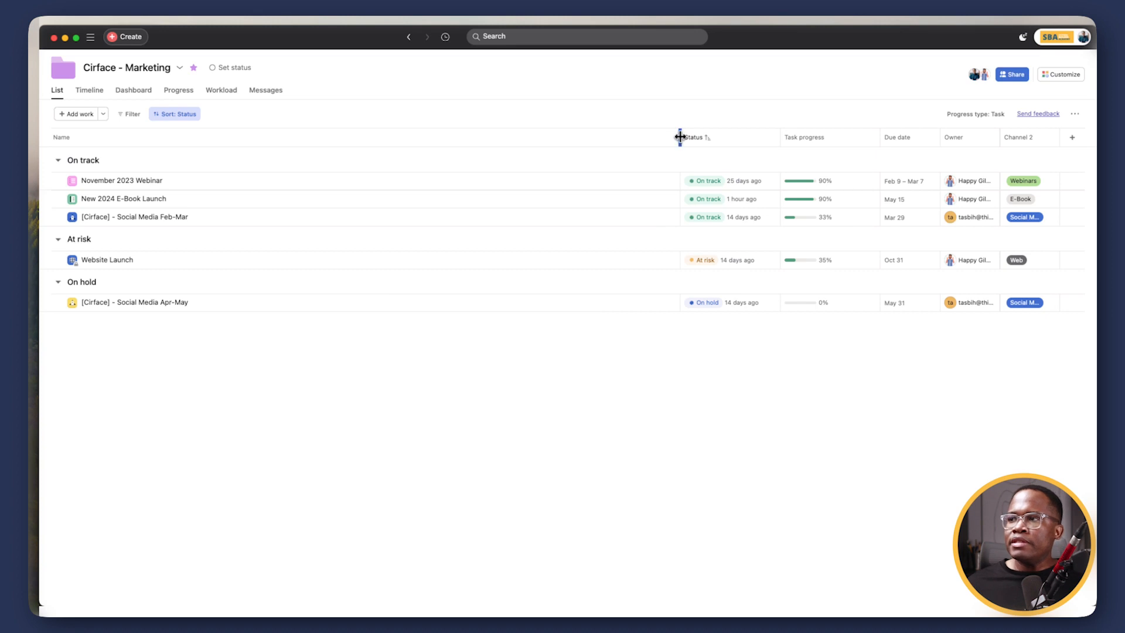
Narrow the portfolio's Name column and sort its projects by Channel 2
left_click_drag(680, 137, 271, 155)
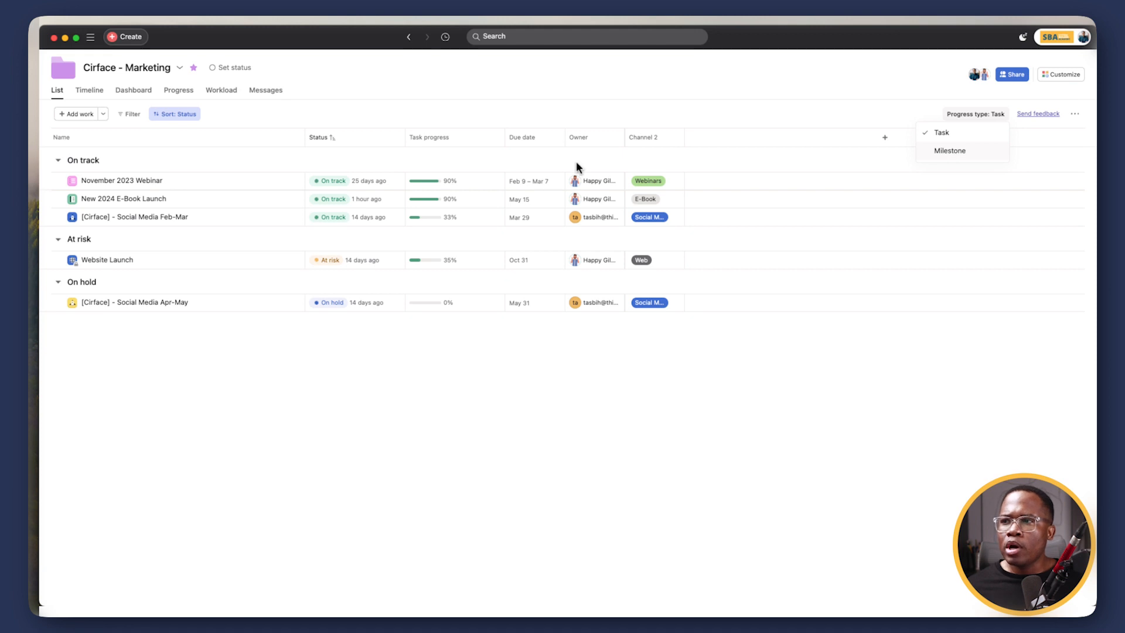
left_click(652, 356)
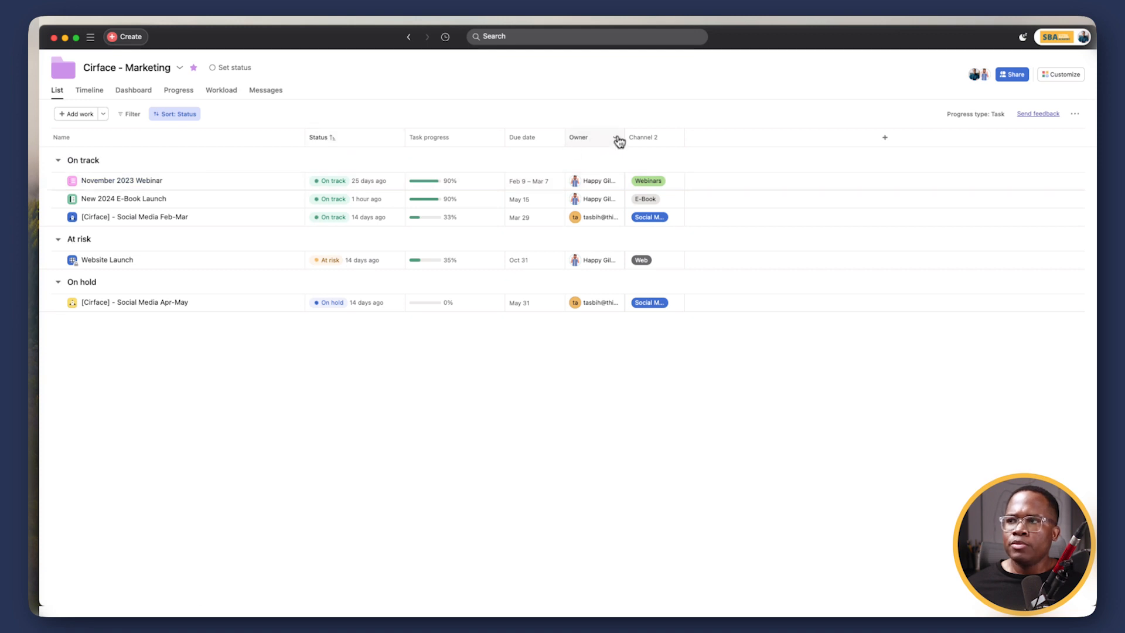
left_click(647, 139)
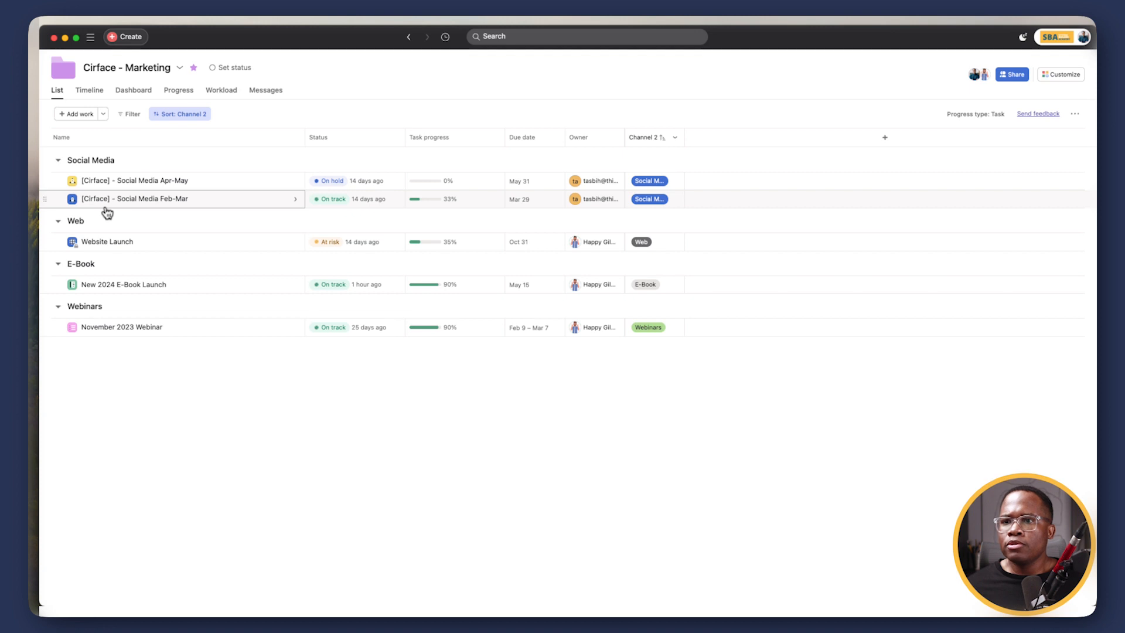
Look into the New 2024 E-Book Launch project, then check the [Cirface] - Social Media Feb-Mar details from the portfolio timeline
left_click(122, 287)
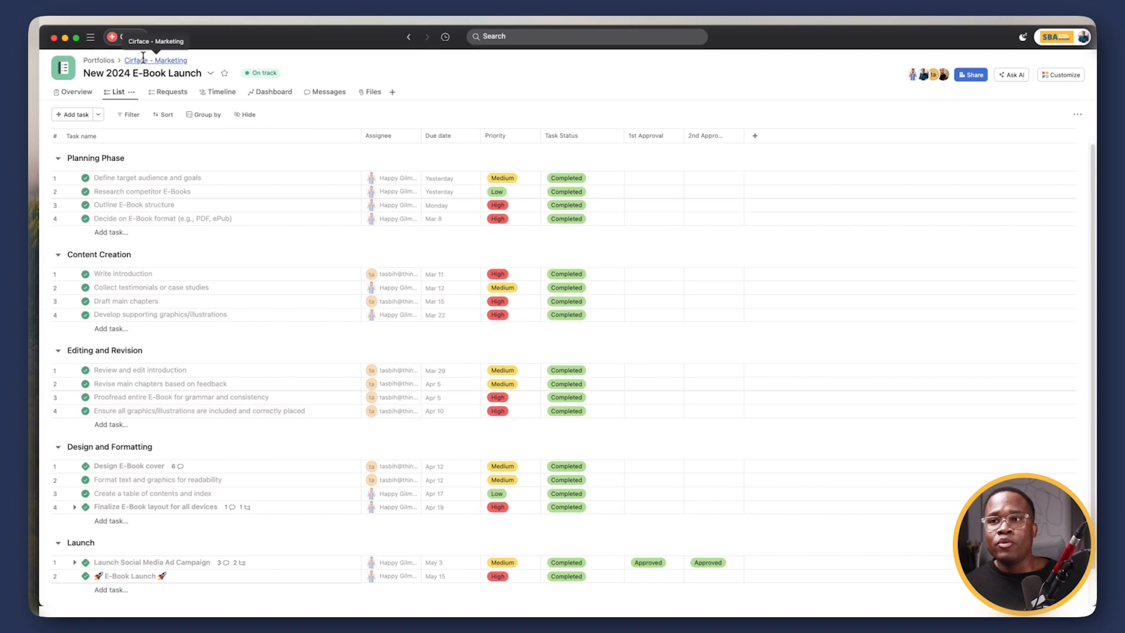
left_click(408, 37)
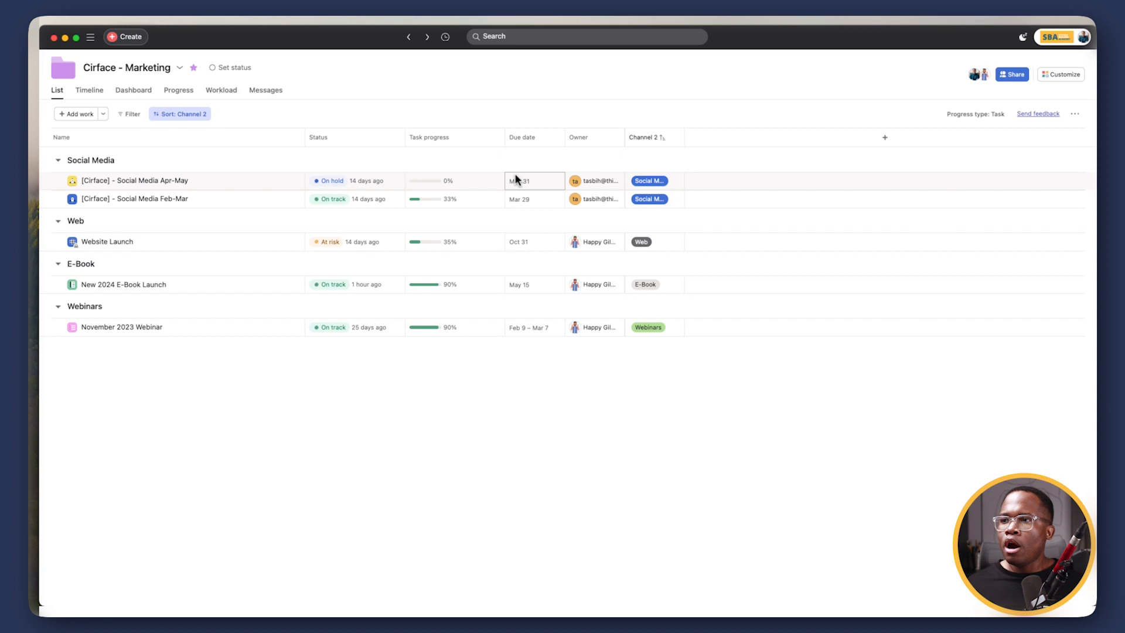
left_click(90, 91)
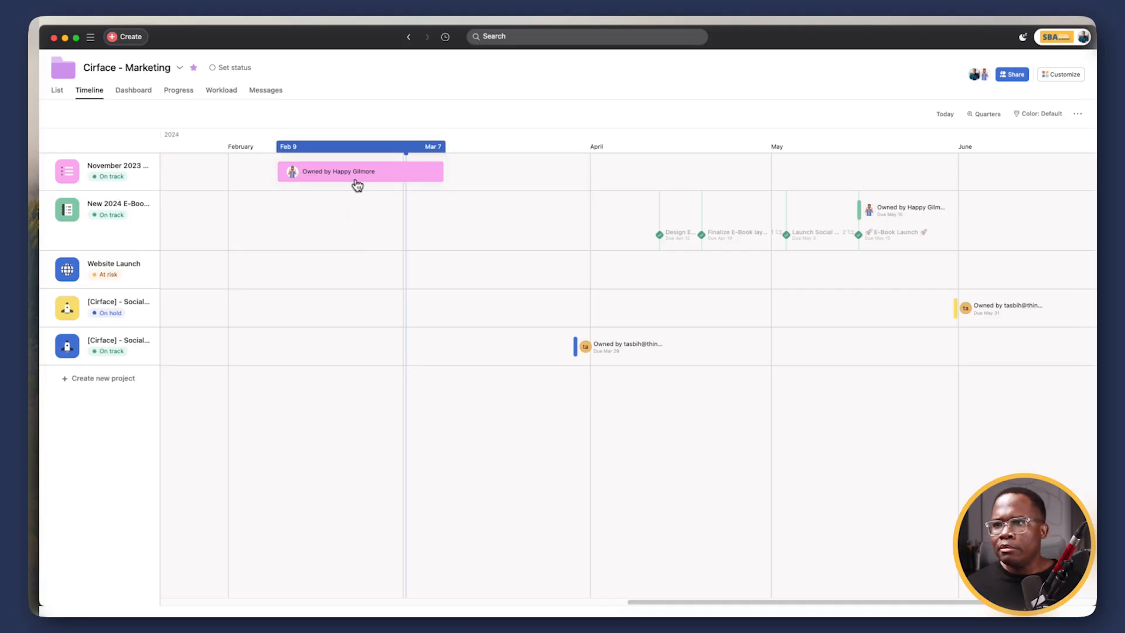
left_click(577, 350)
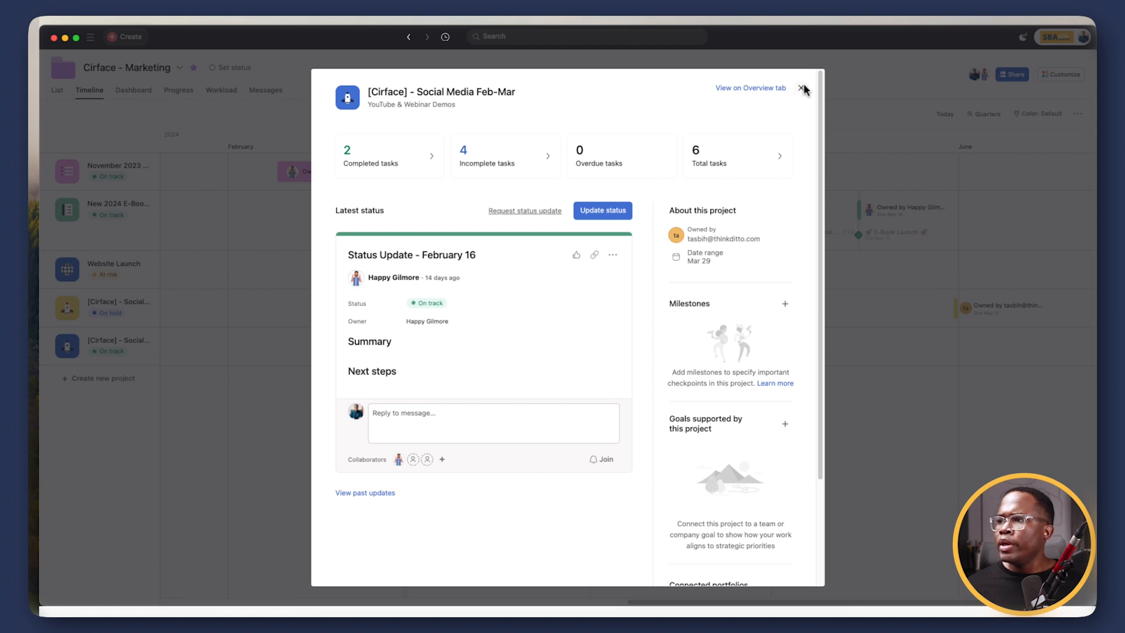
left_click(801, 88)
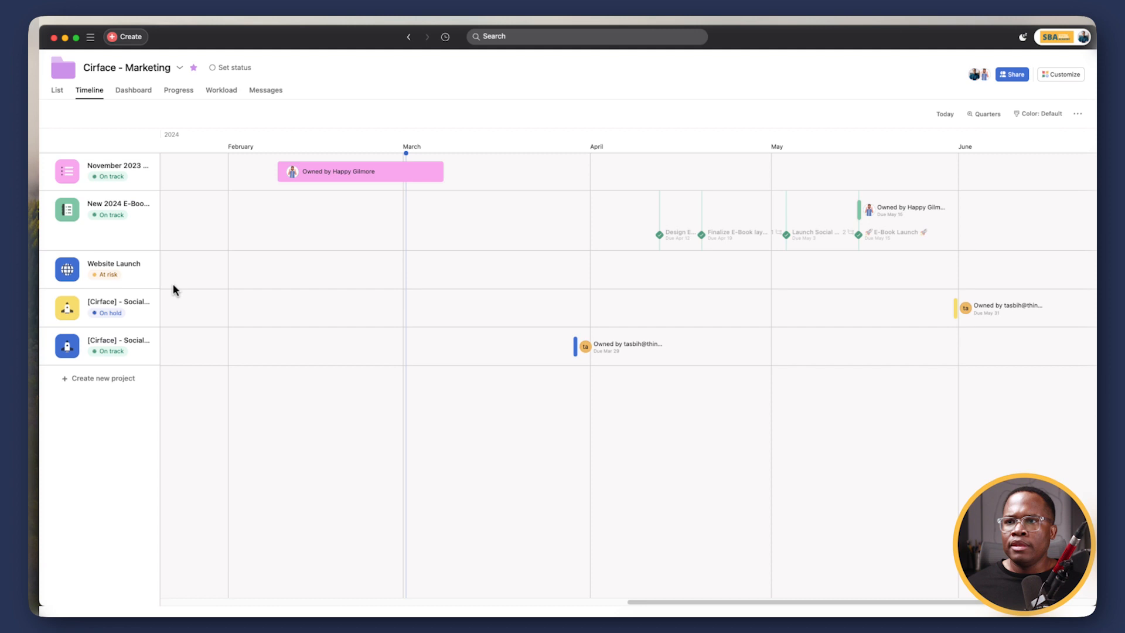
Examine all the charts on the Cirface - Marketing portfolio dashboard and open the portfolio's progress overview
left_click(139, 90)
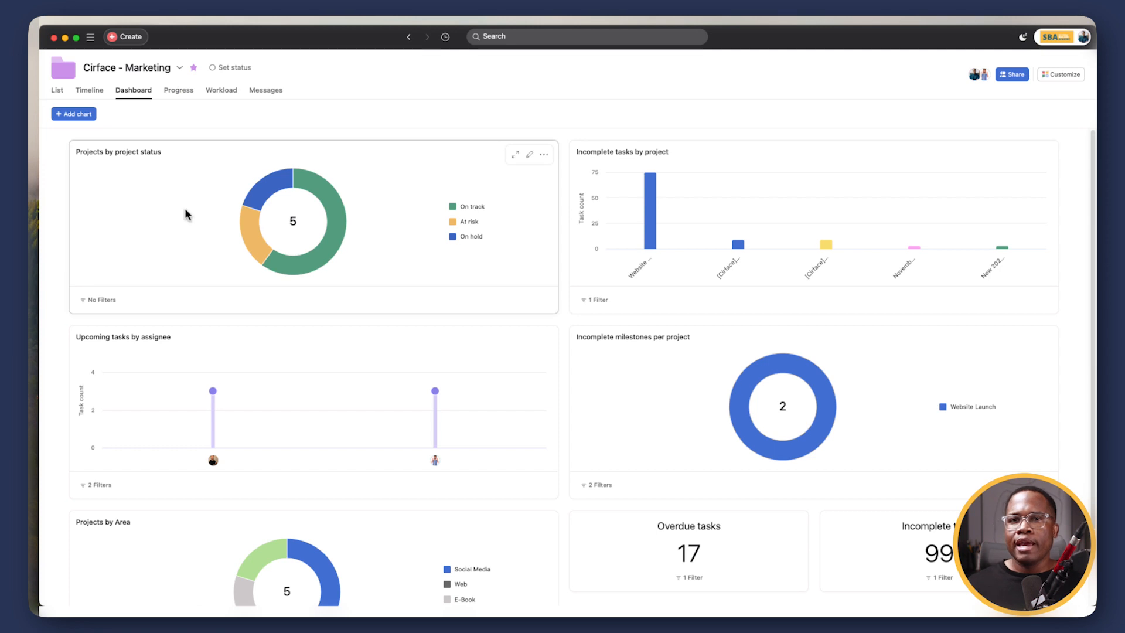
scroll(185, 211, "down", 1)
scroll(185, 210, "up", 1)
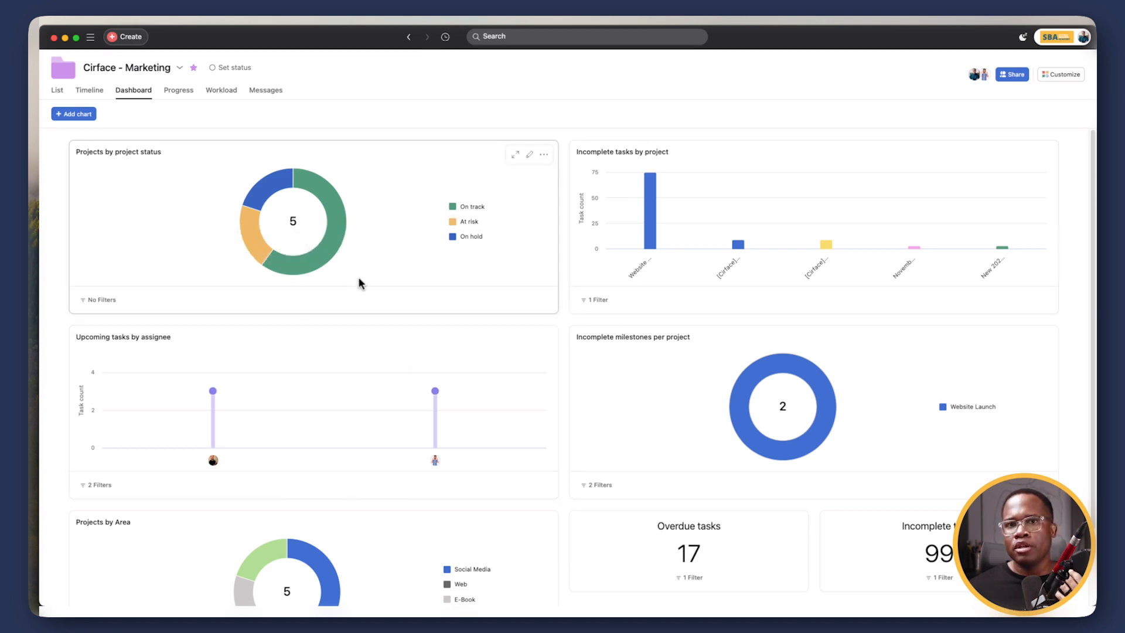
scroll(368, 258, "down", 3)
scroll(368, 313, "up", 3)
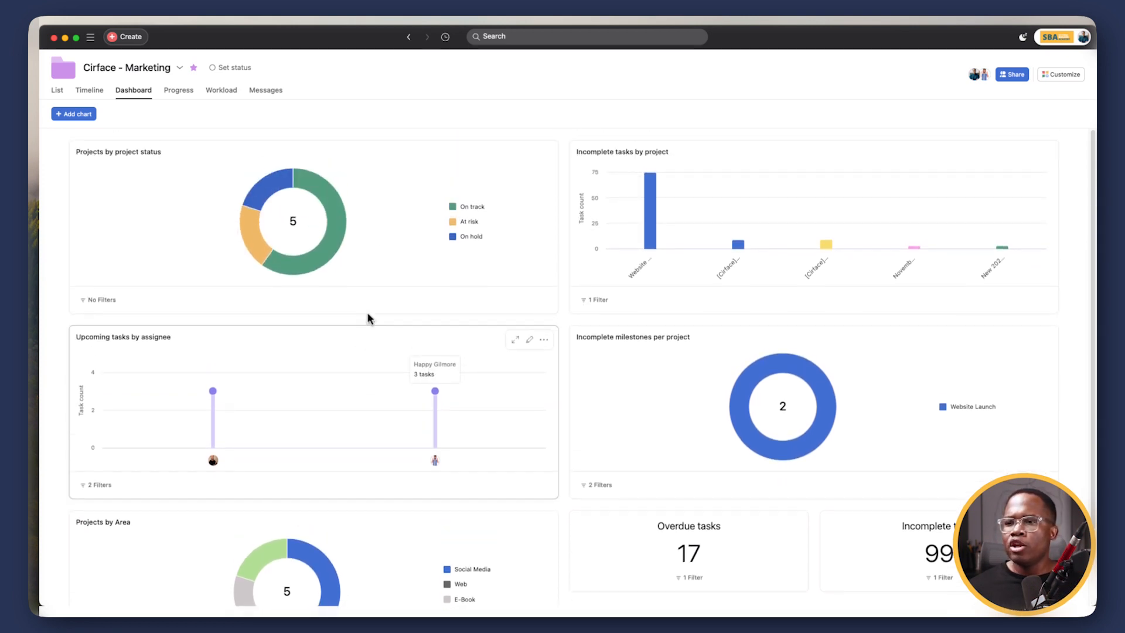
scroll(369, 316, "down", 3)
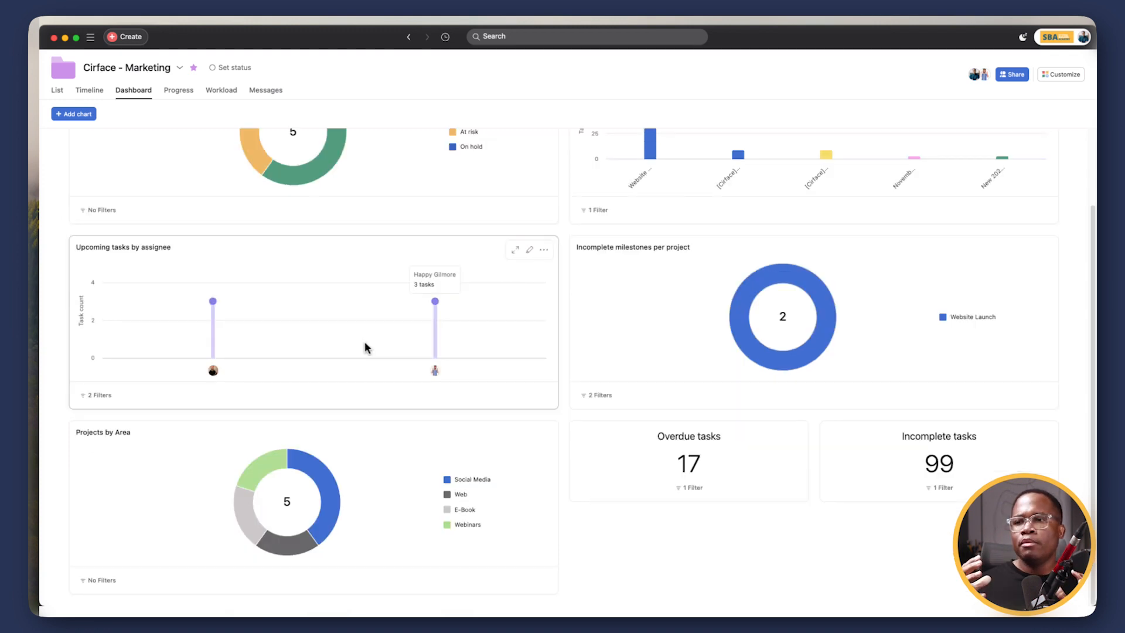
scroll(367, 328, "up", 3)
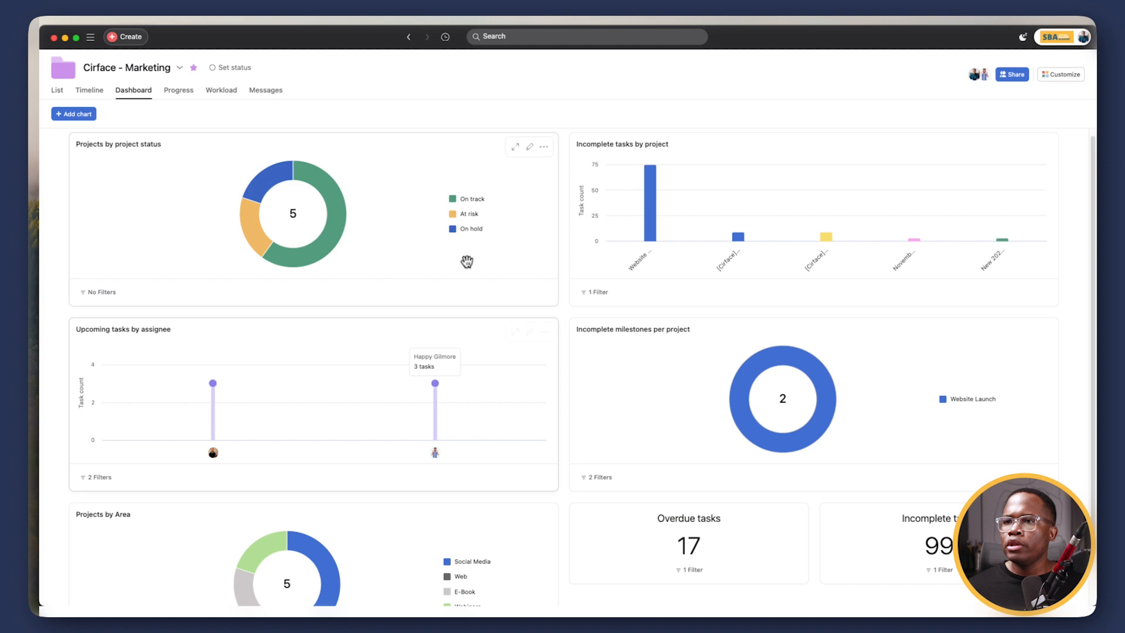
left_click(186, 92)
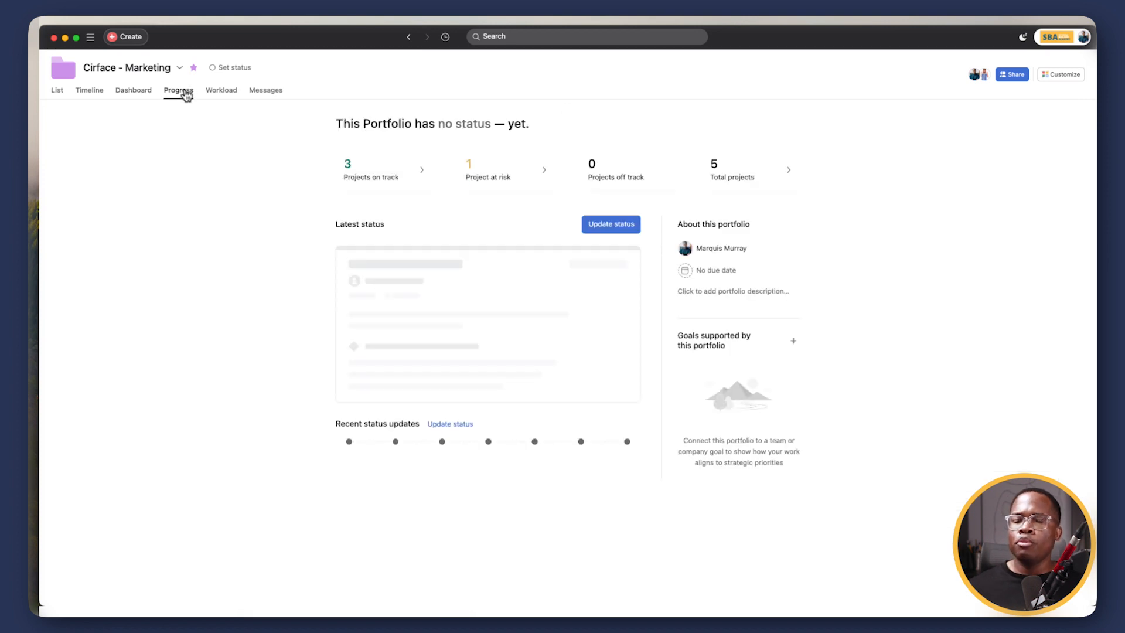
Start a portfolio status update and add the Portfolio health chart under What we've accomplished
left_click(631, 227)
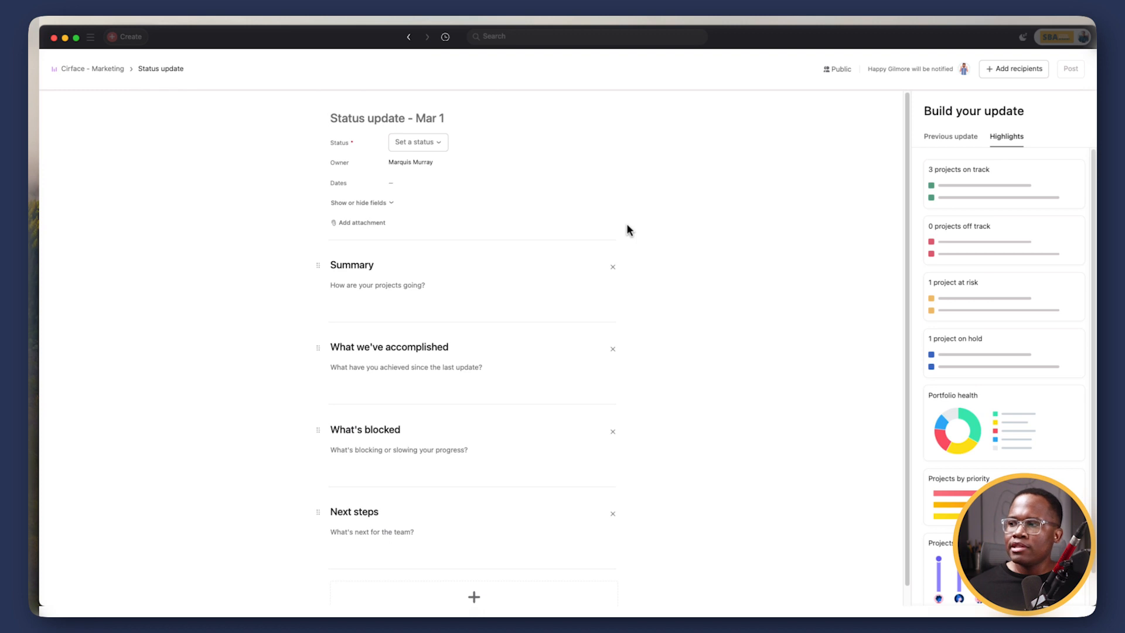
left_click(390, 291)
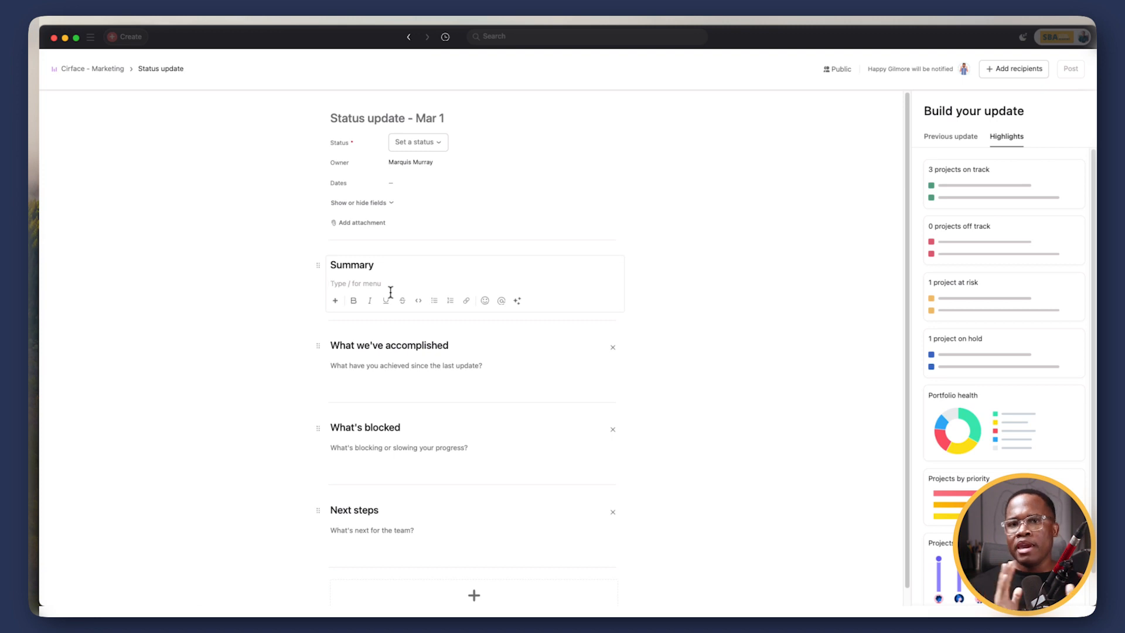
mouse_move(921, 419)
left_mouse_down()
mouse_move(322, 339)
mouse_move(382, 442)
left_mouse_up()
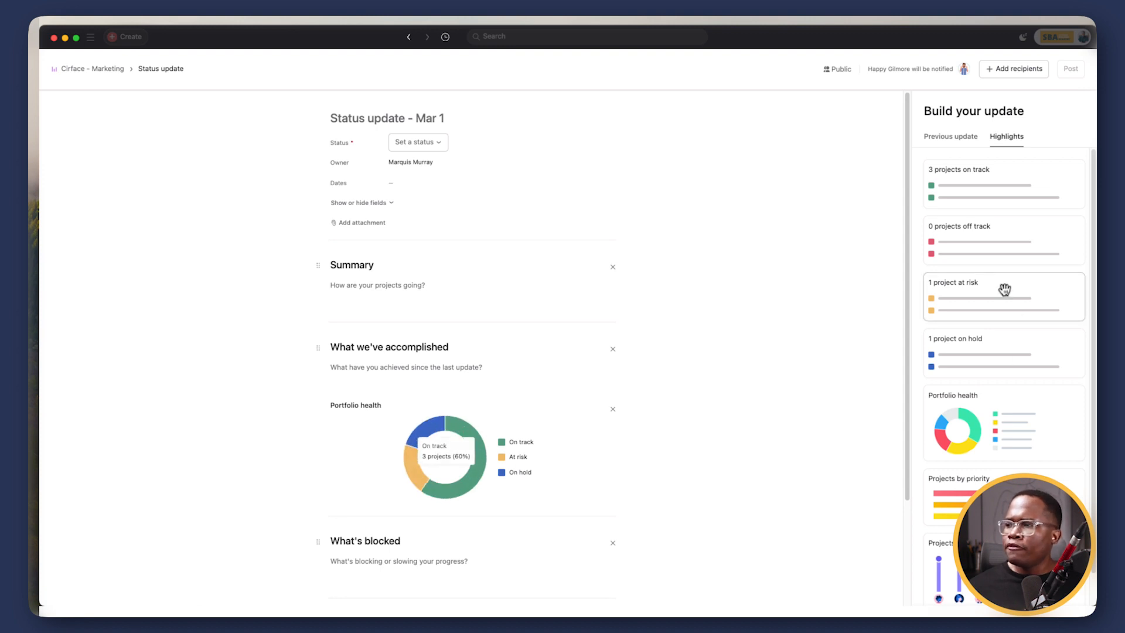
Add the at-risk and off-track project highlights under What's blocked, and the on-track projects highlight under What we've accomplished
left_click_drag(999, 296, 440, 586)
left_click_drag(972, 240, 436, 469)
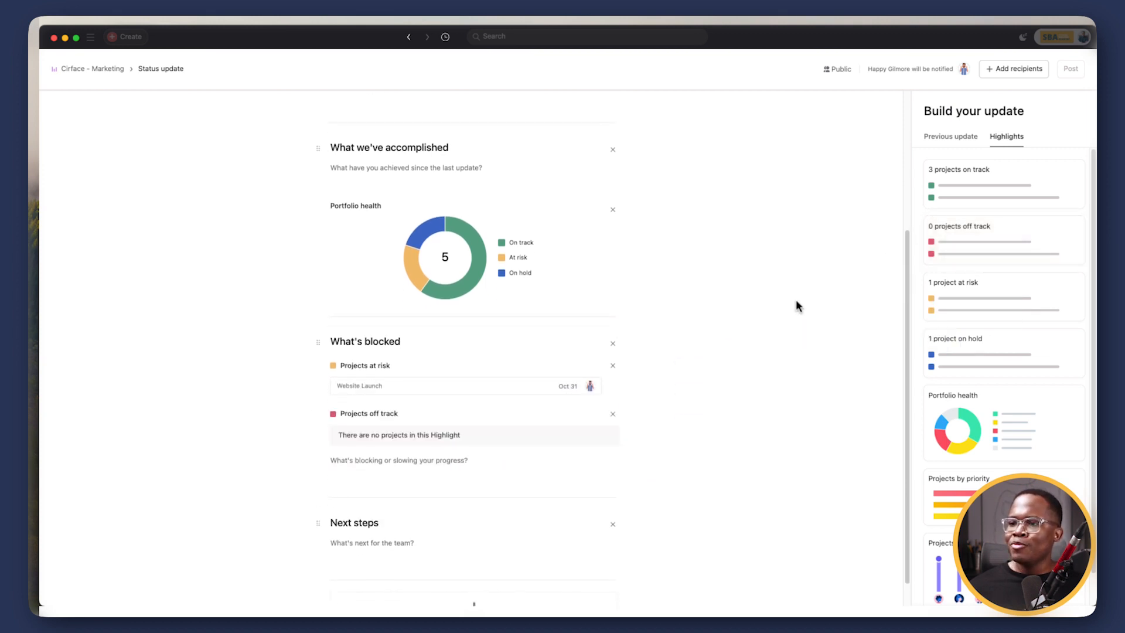
mouse_move(984, 193)
left_mouse_down()
mouse_move(853, 191)
mouse_move(437, 267)
mouse_move(472, 270)
left_mouse_up()
Set the status update to On track and post it
scroll(468, 299, "up", 4)
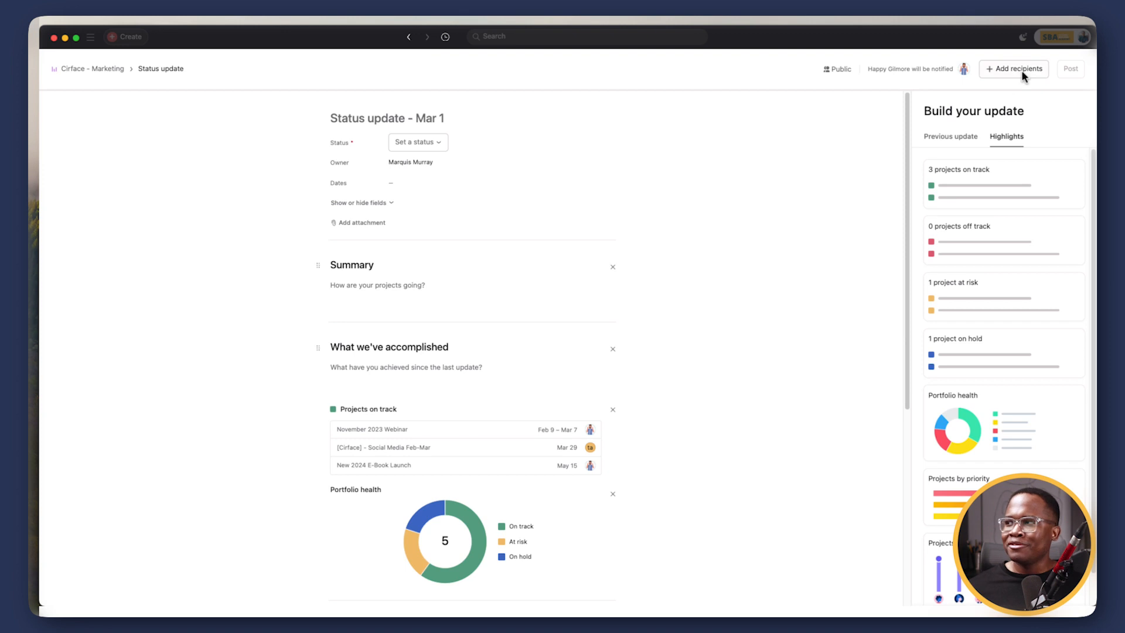
left_click(416, 147)
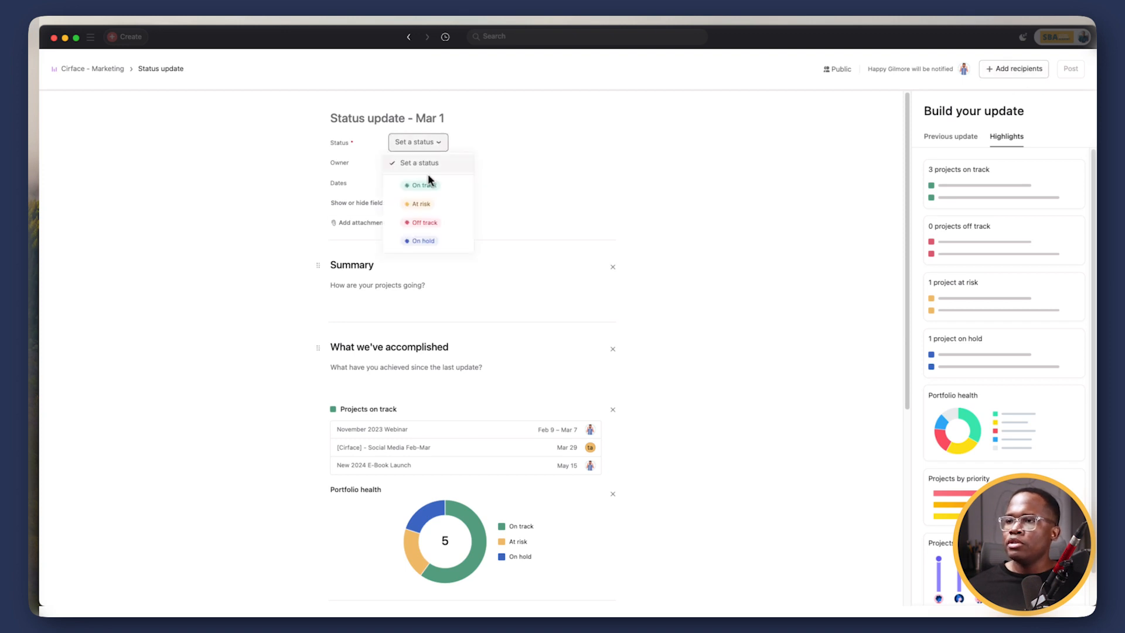
left_click(431, 187)
left_click(1070, 69)
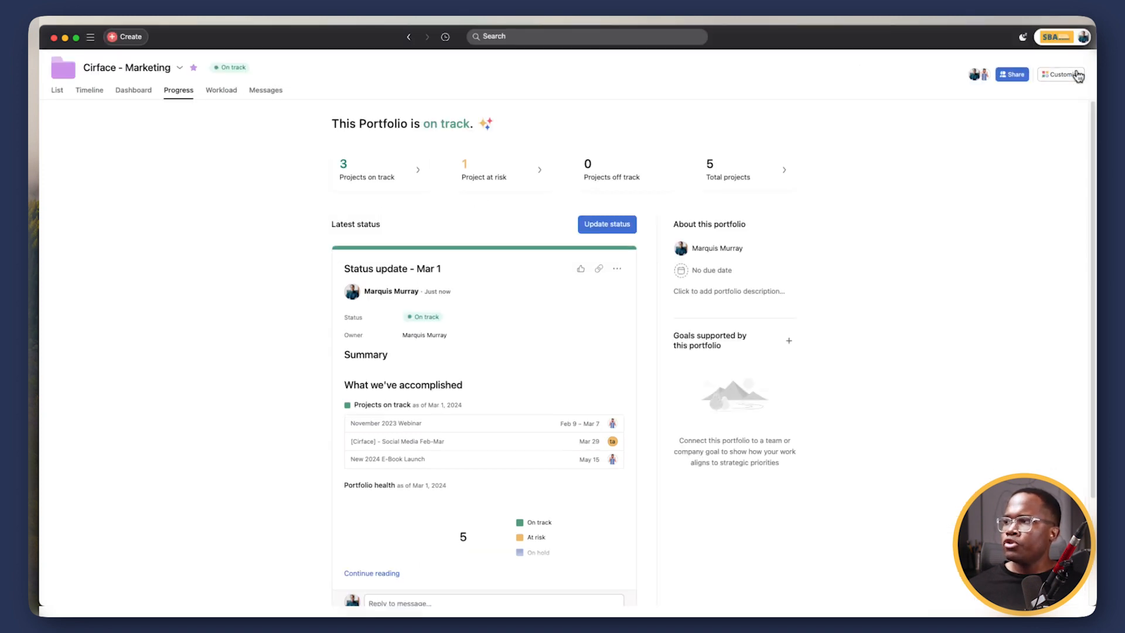
Open the portfolio's workload and expand the scheduled tasks of all four assigned team members
left_click(221, 89)
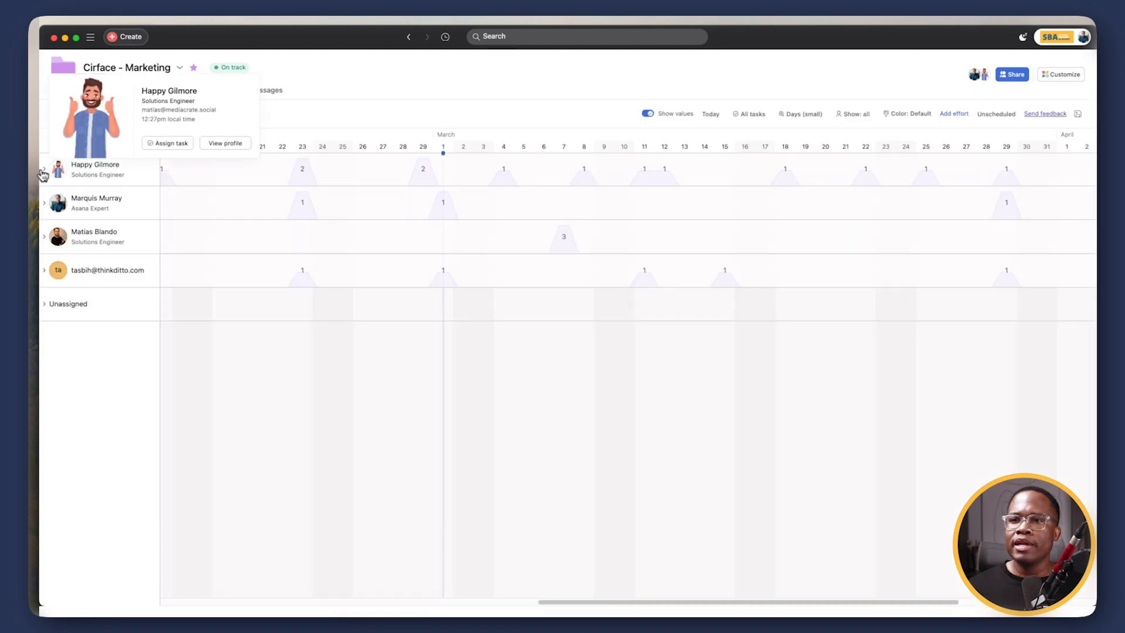
left_click(44, 174)
left_click(44, 311)
left_click(44, 368)
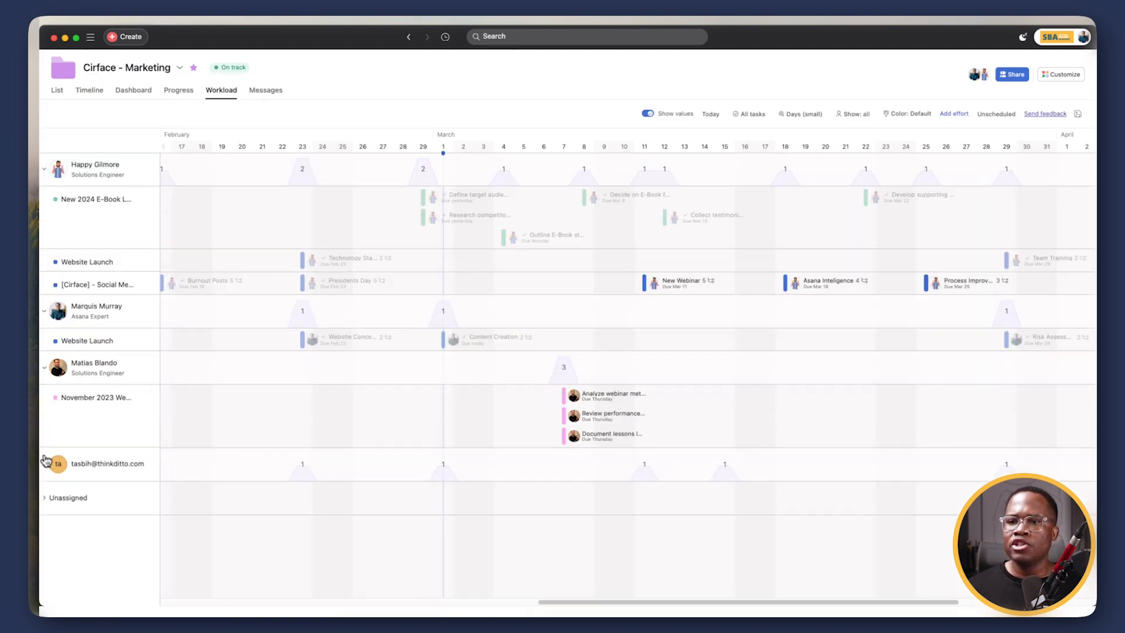
left_click(43, 464)
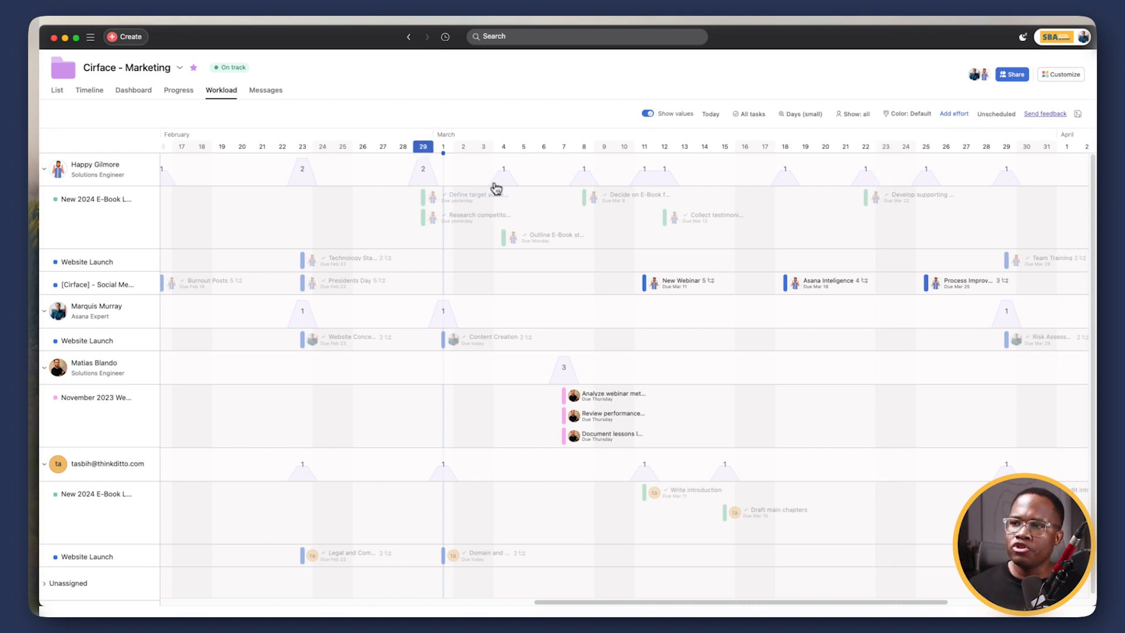
Add the Percent allocation field from the library as the workload effort for all projects in the Cirface - Marketing portfolio
left_click(953, 113)
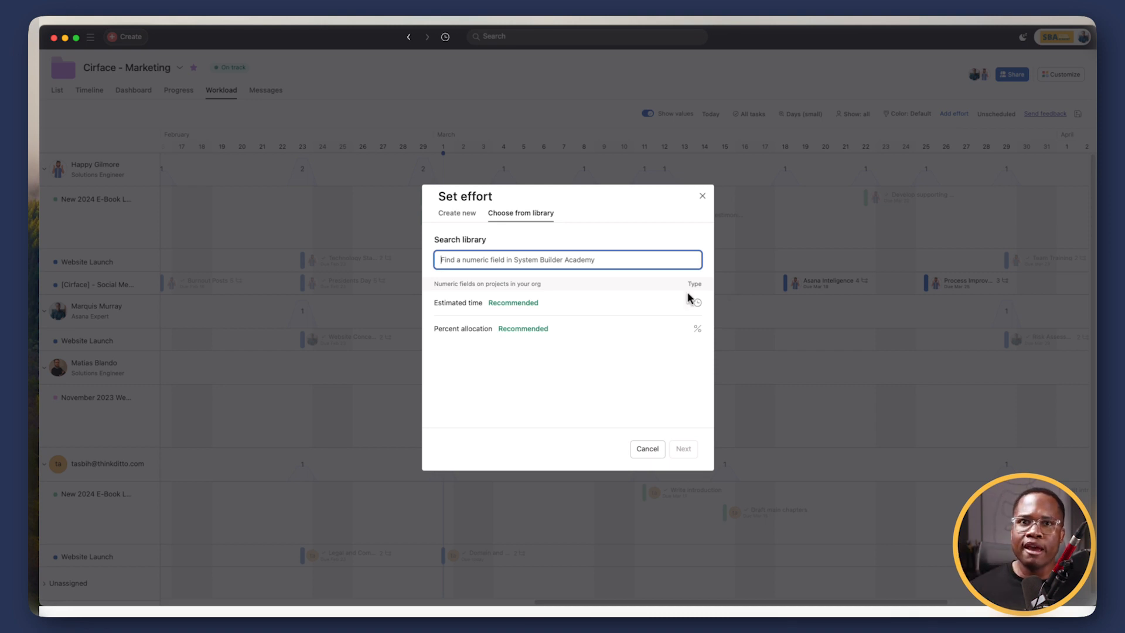
left_click(466, 334)
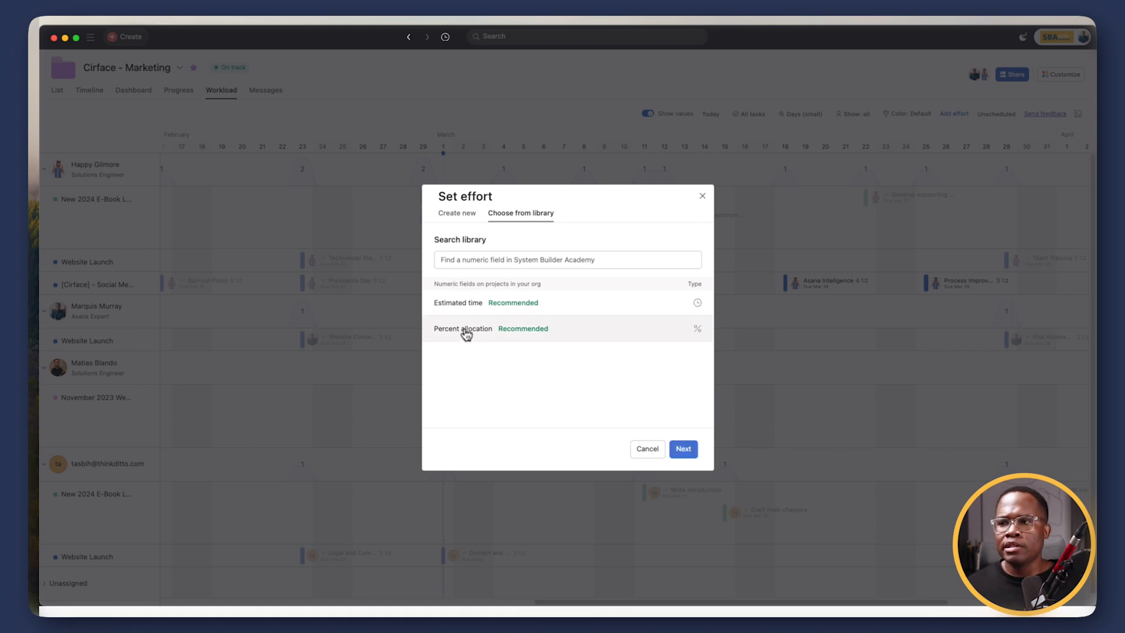
left_click(690, 451)
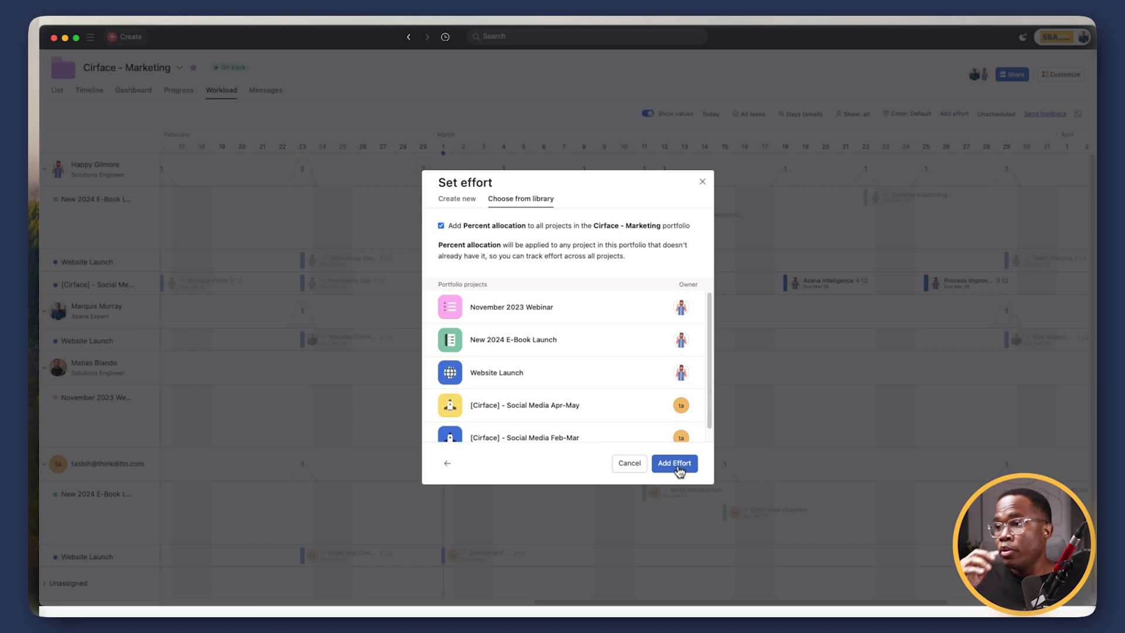
left_click_drag(526, 245, 635, 256)
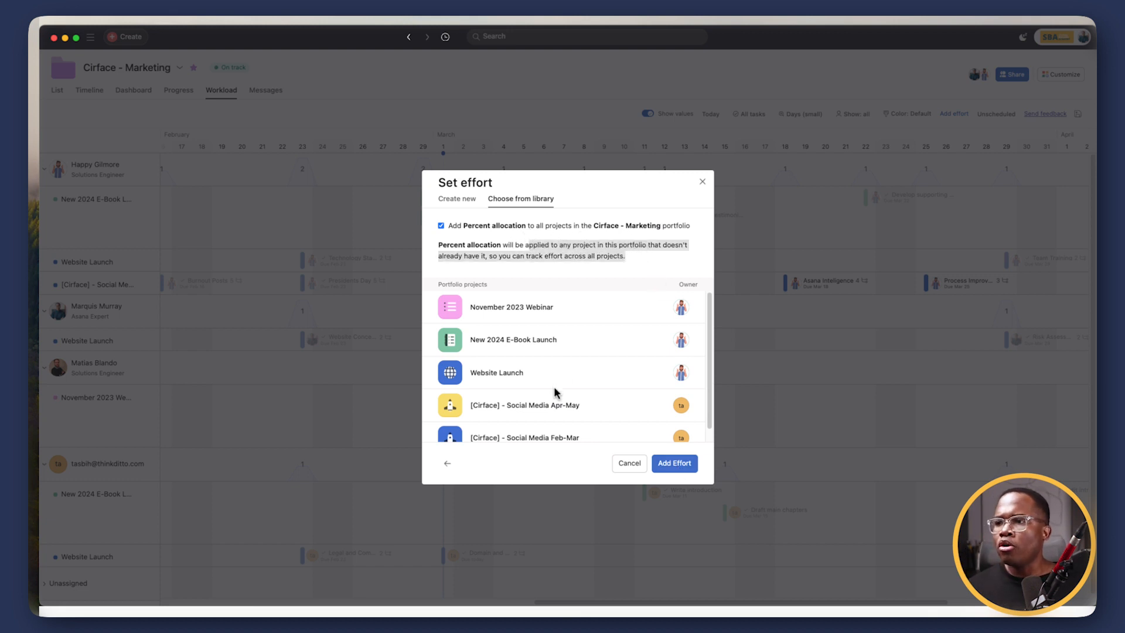
scroll(560, 372, "down", 1)
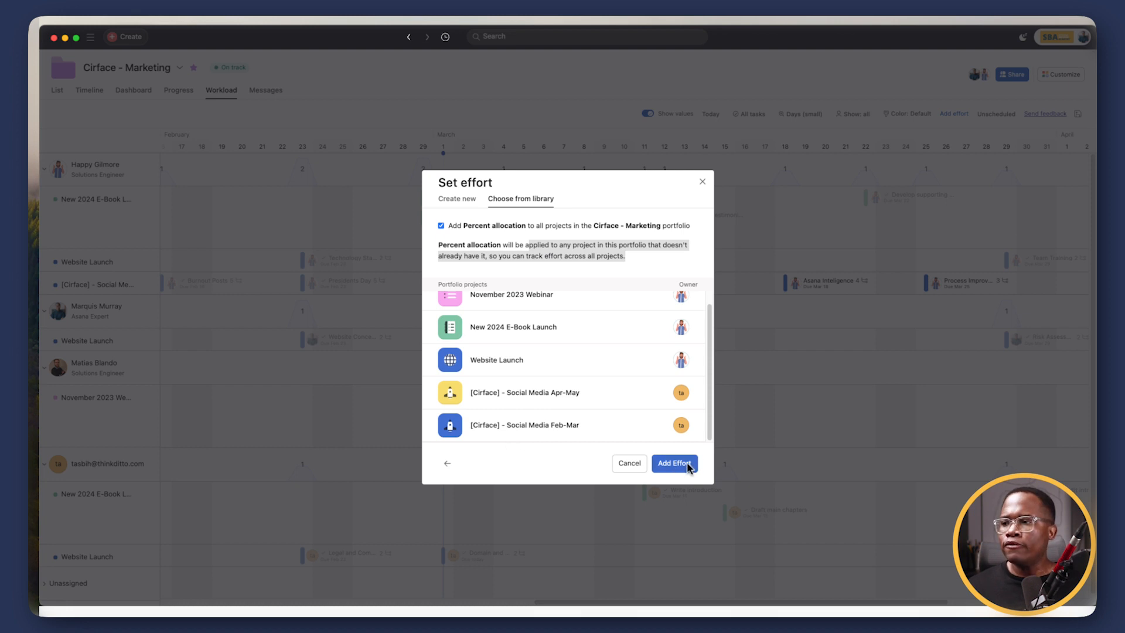
left_click(687, 466)
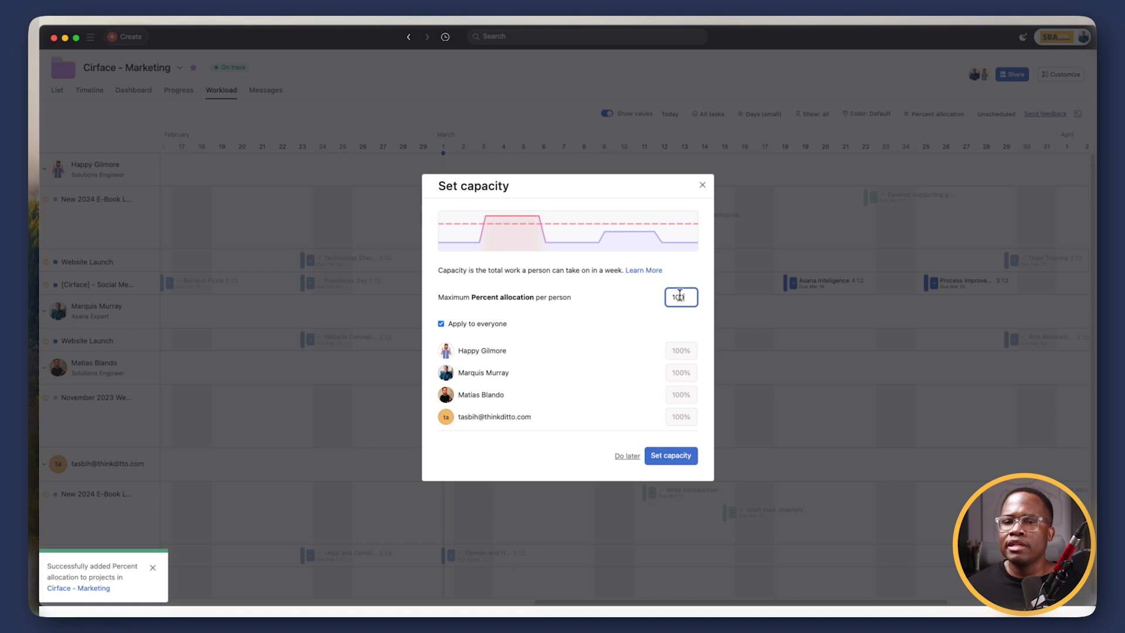
Switch to individual capacities, set the Asana Expert's maximum percent allocation to 80%, and save the capacities
left_click(441, 324)
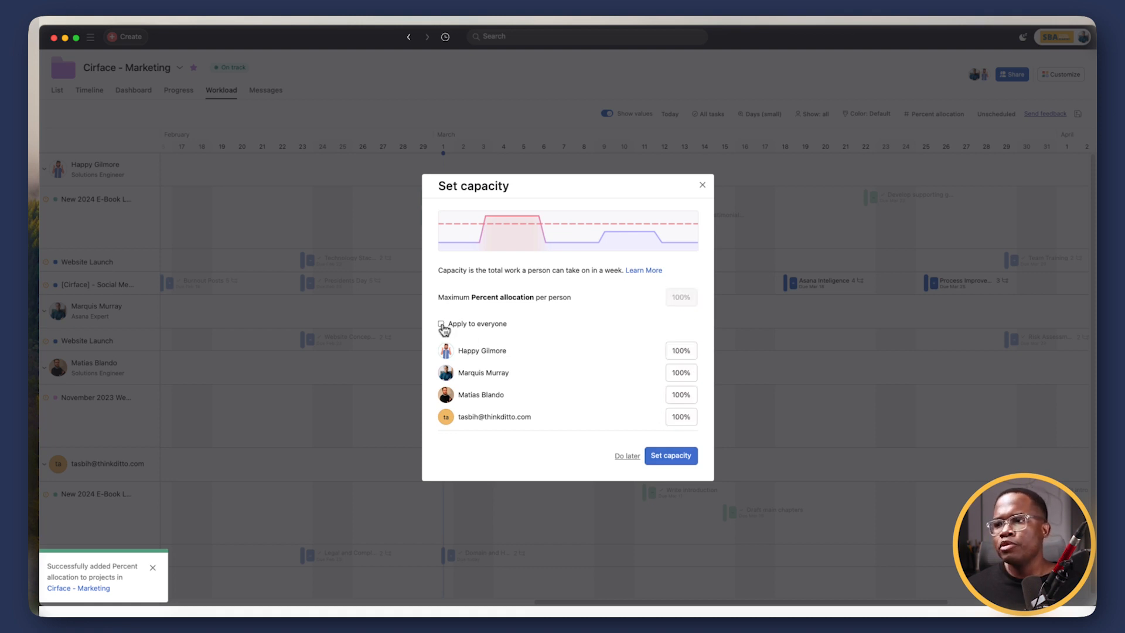
left_click(679, 373)
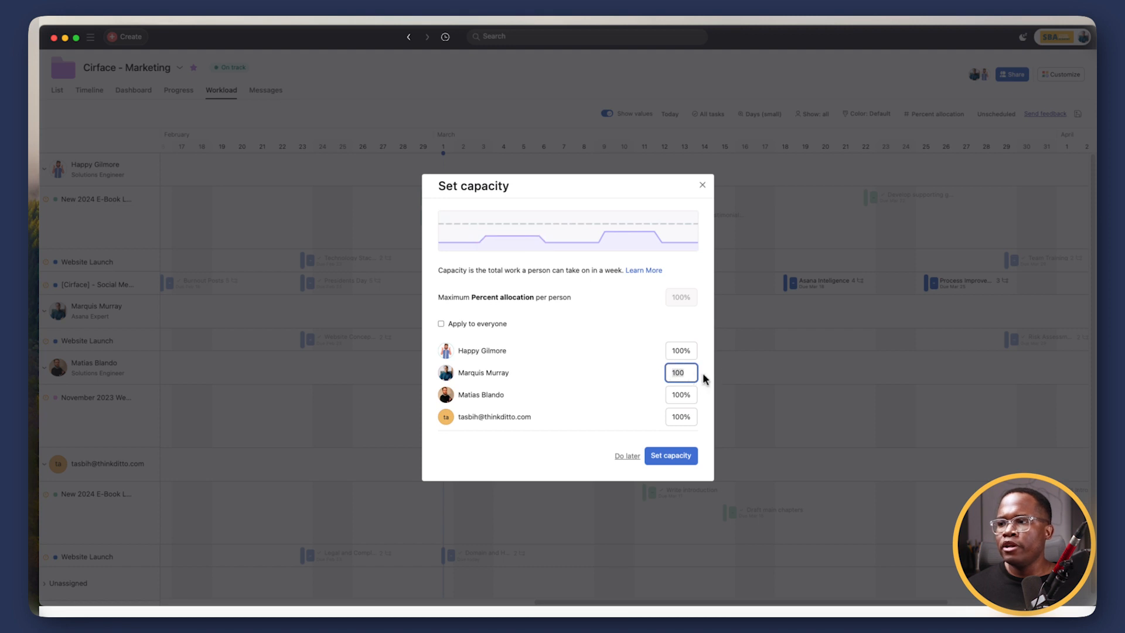
left_click(675, 461)
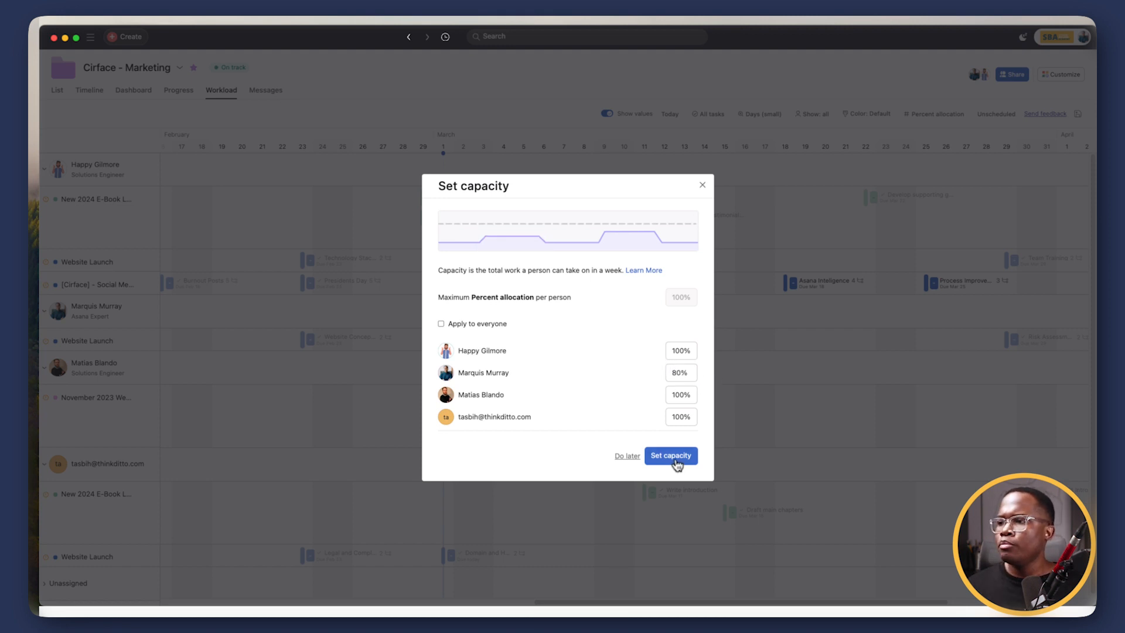
left_click(671, 457)
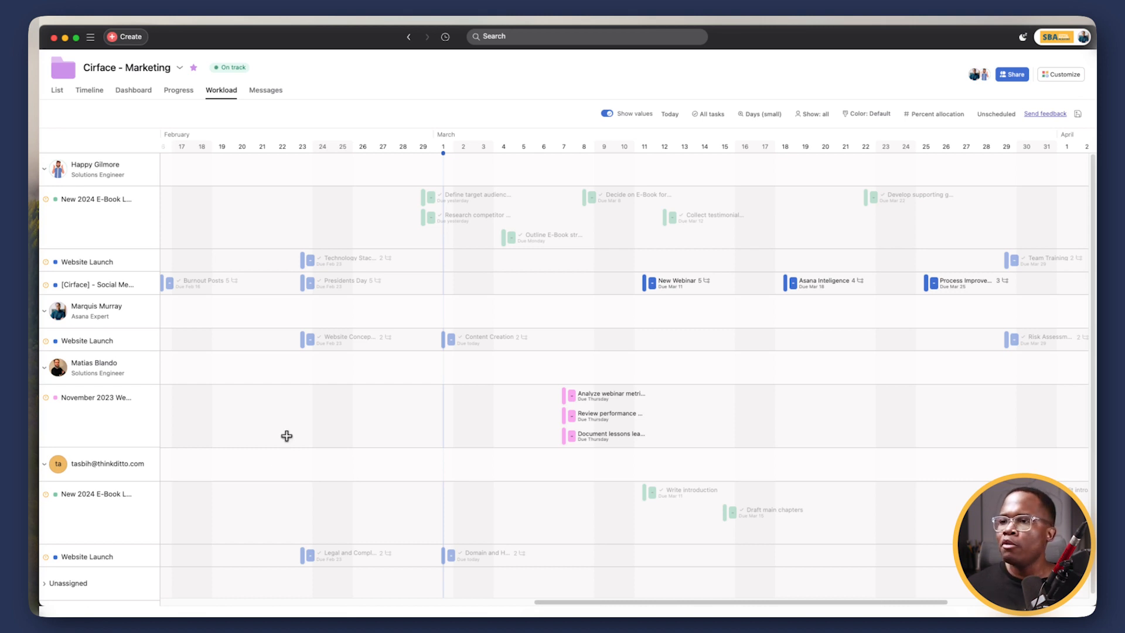
Open the New 2024 E-Book Launch project from the portfolio list and add the Percent allocation field to it
left_click(57, 91)
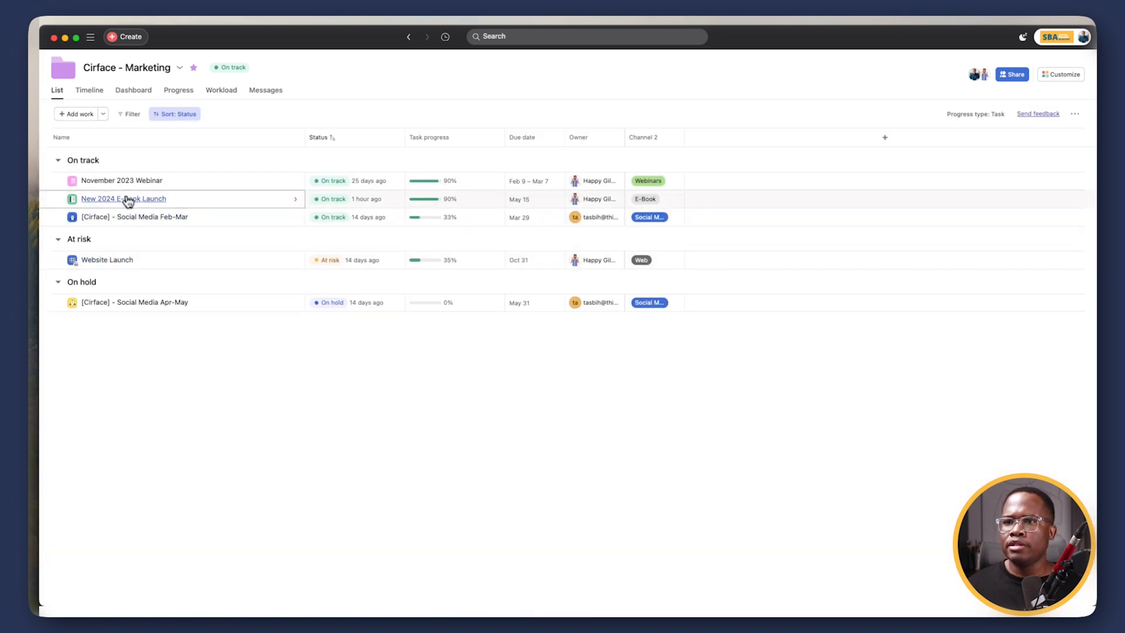
left_click(128, 200)
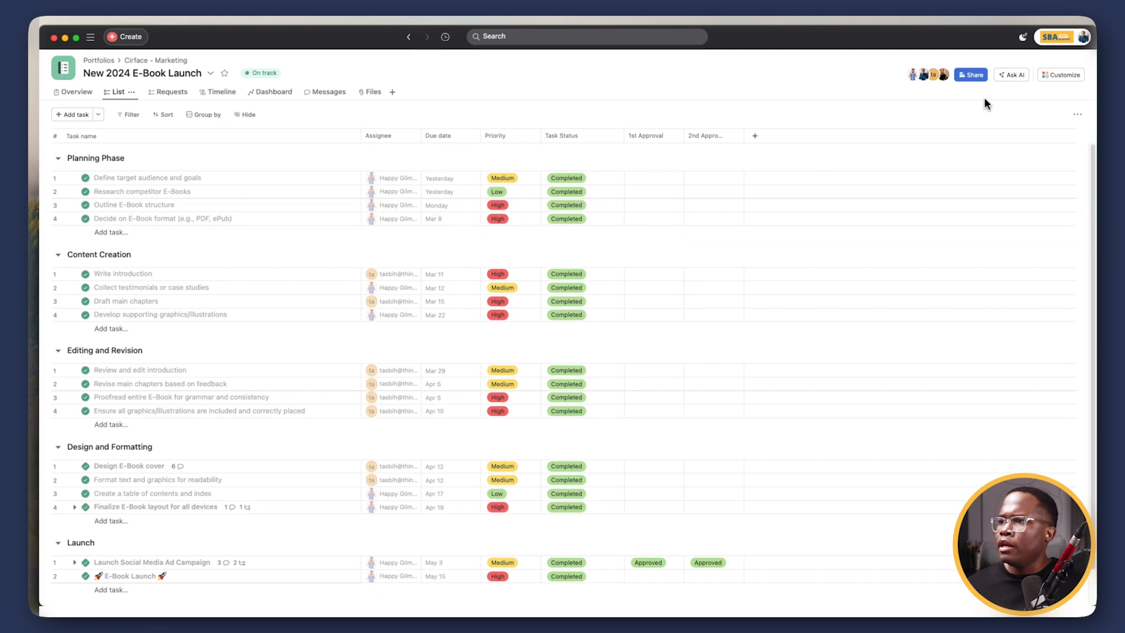
left_click(245, 115)
left_click(266, 396)
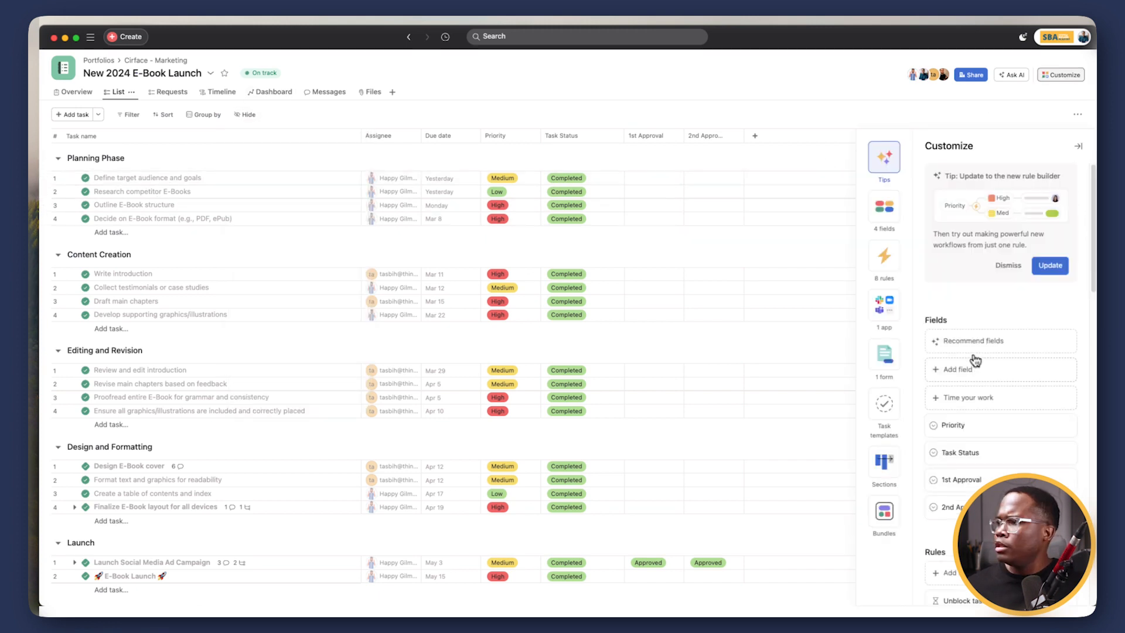
left_click(973, 371)
left_click(548, 64)
type("perc")
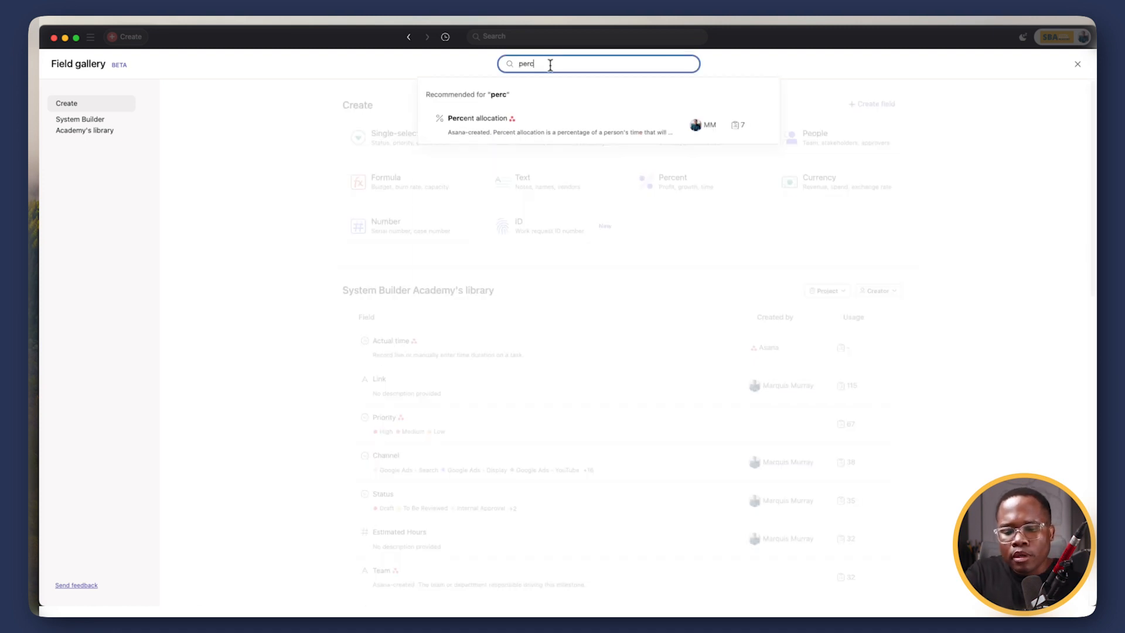
left_click(499, 130)
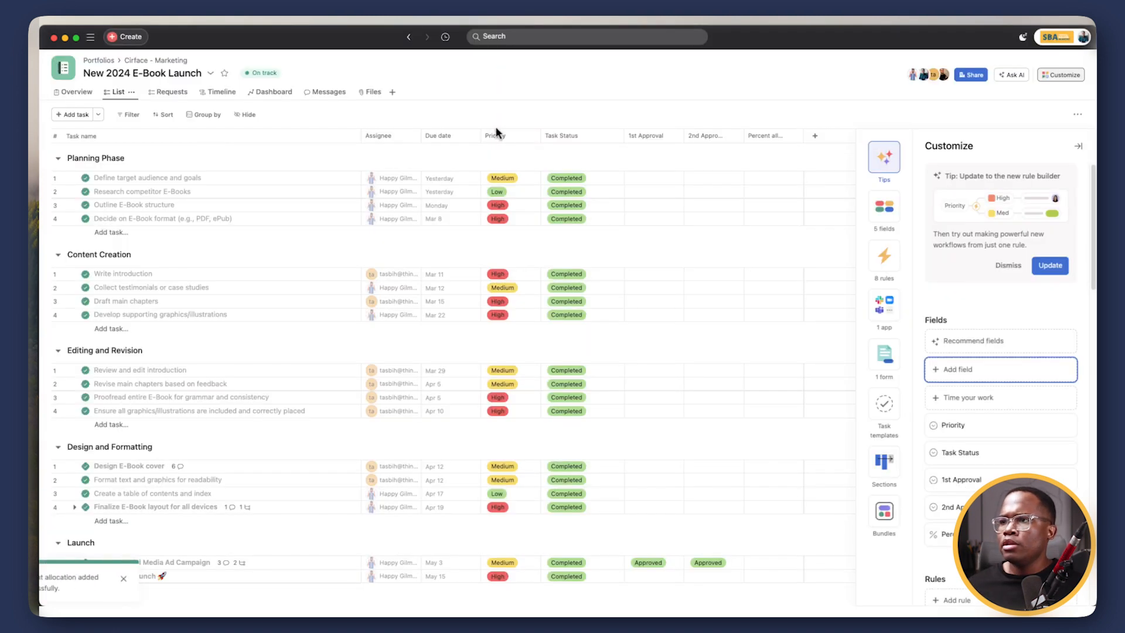
Set Percent allocation to 10% for all tasks from Define target audience and goals through Finalize E-Book layout for all devices
left_click(118, 178)
left_click(141, 507, "shift")
left_click(767, 177)
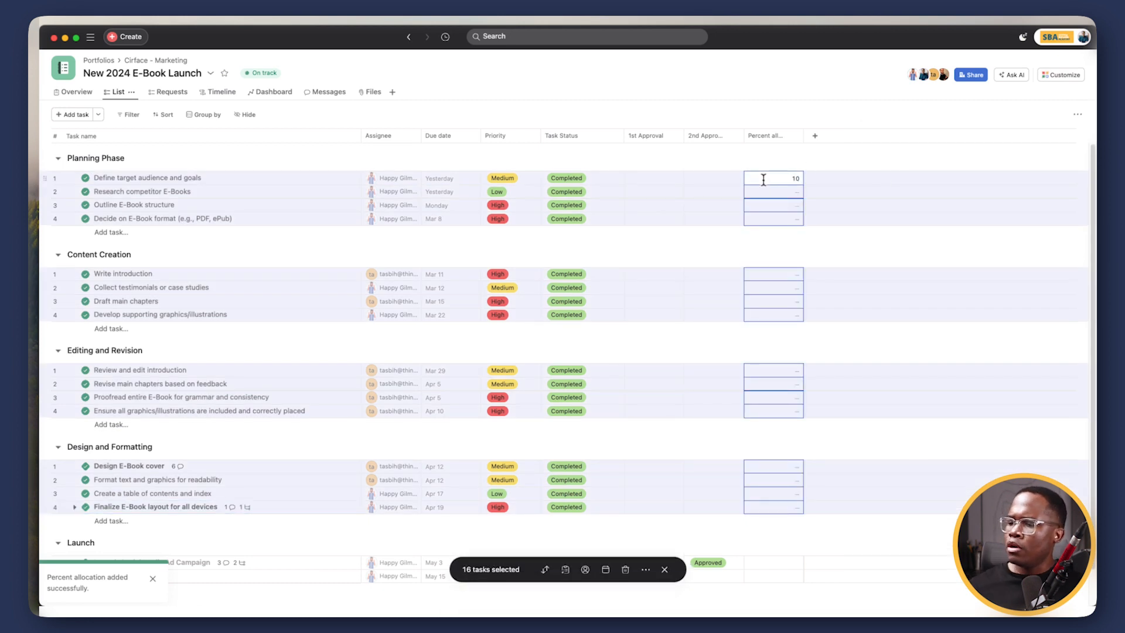
key("Return")
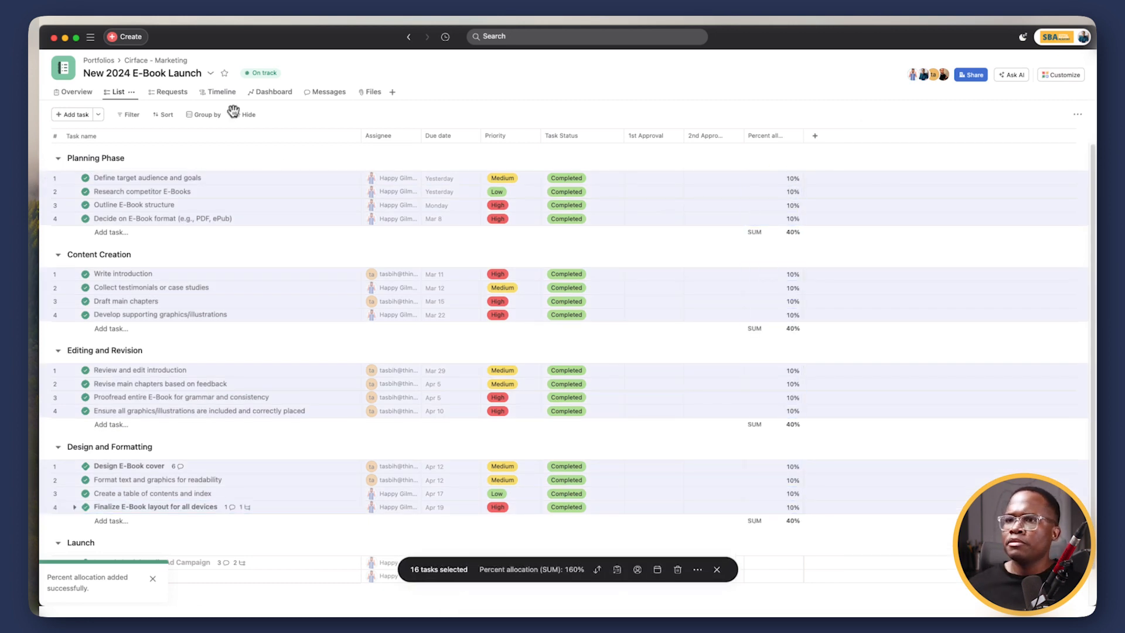
Return to the Cirface - Marketing portfolio and open its workload
left_click(170, 61)
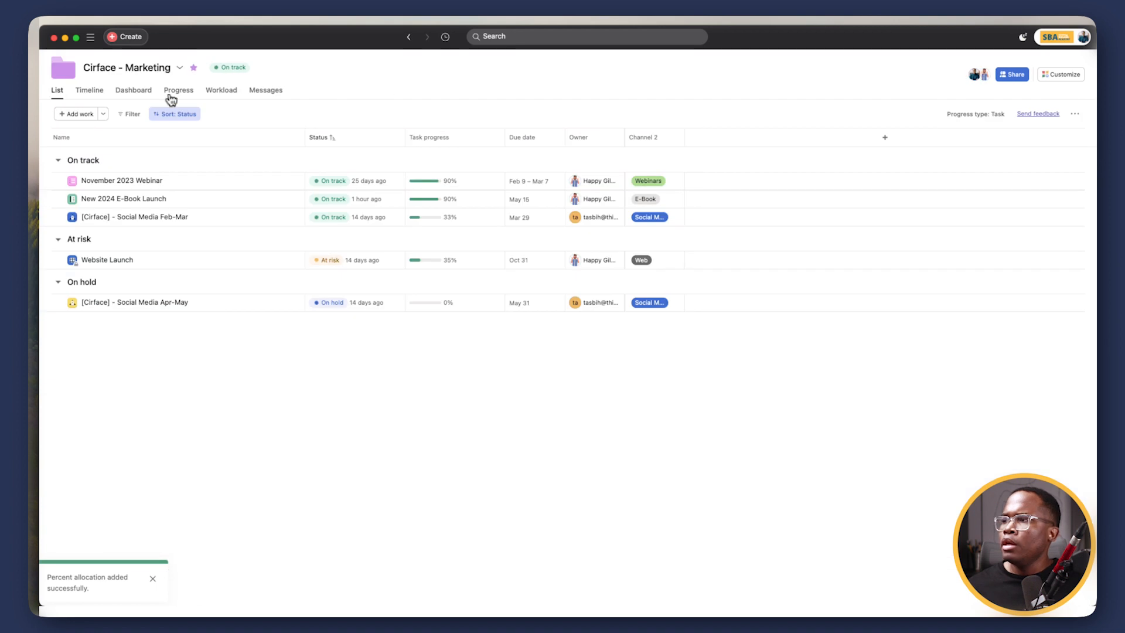
left_click(221, 92)
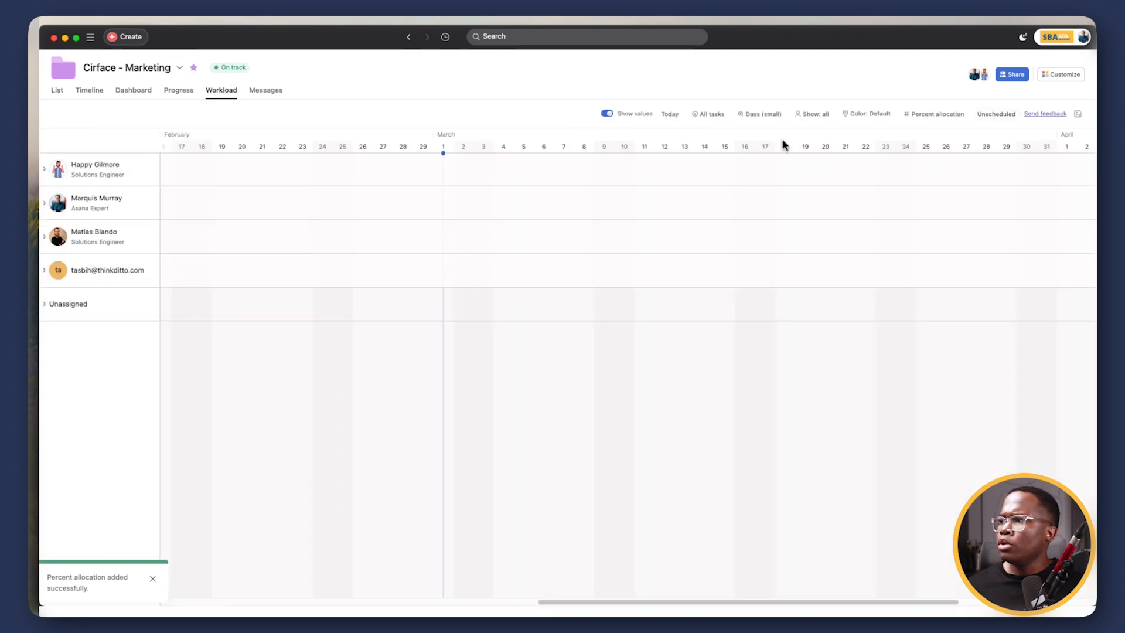